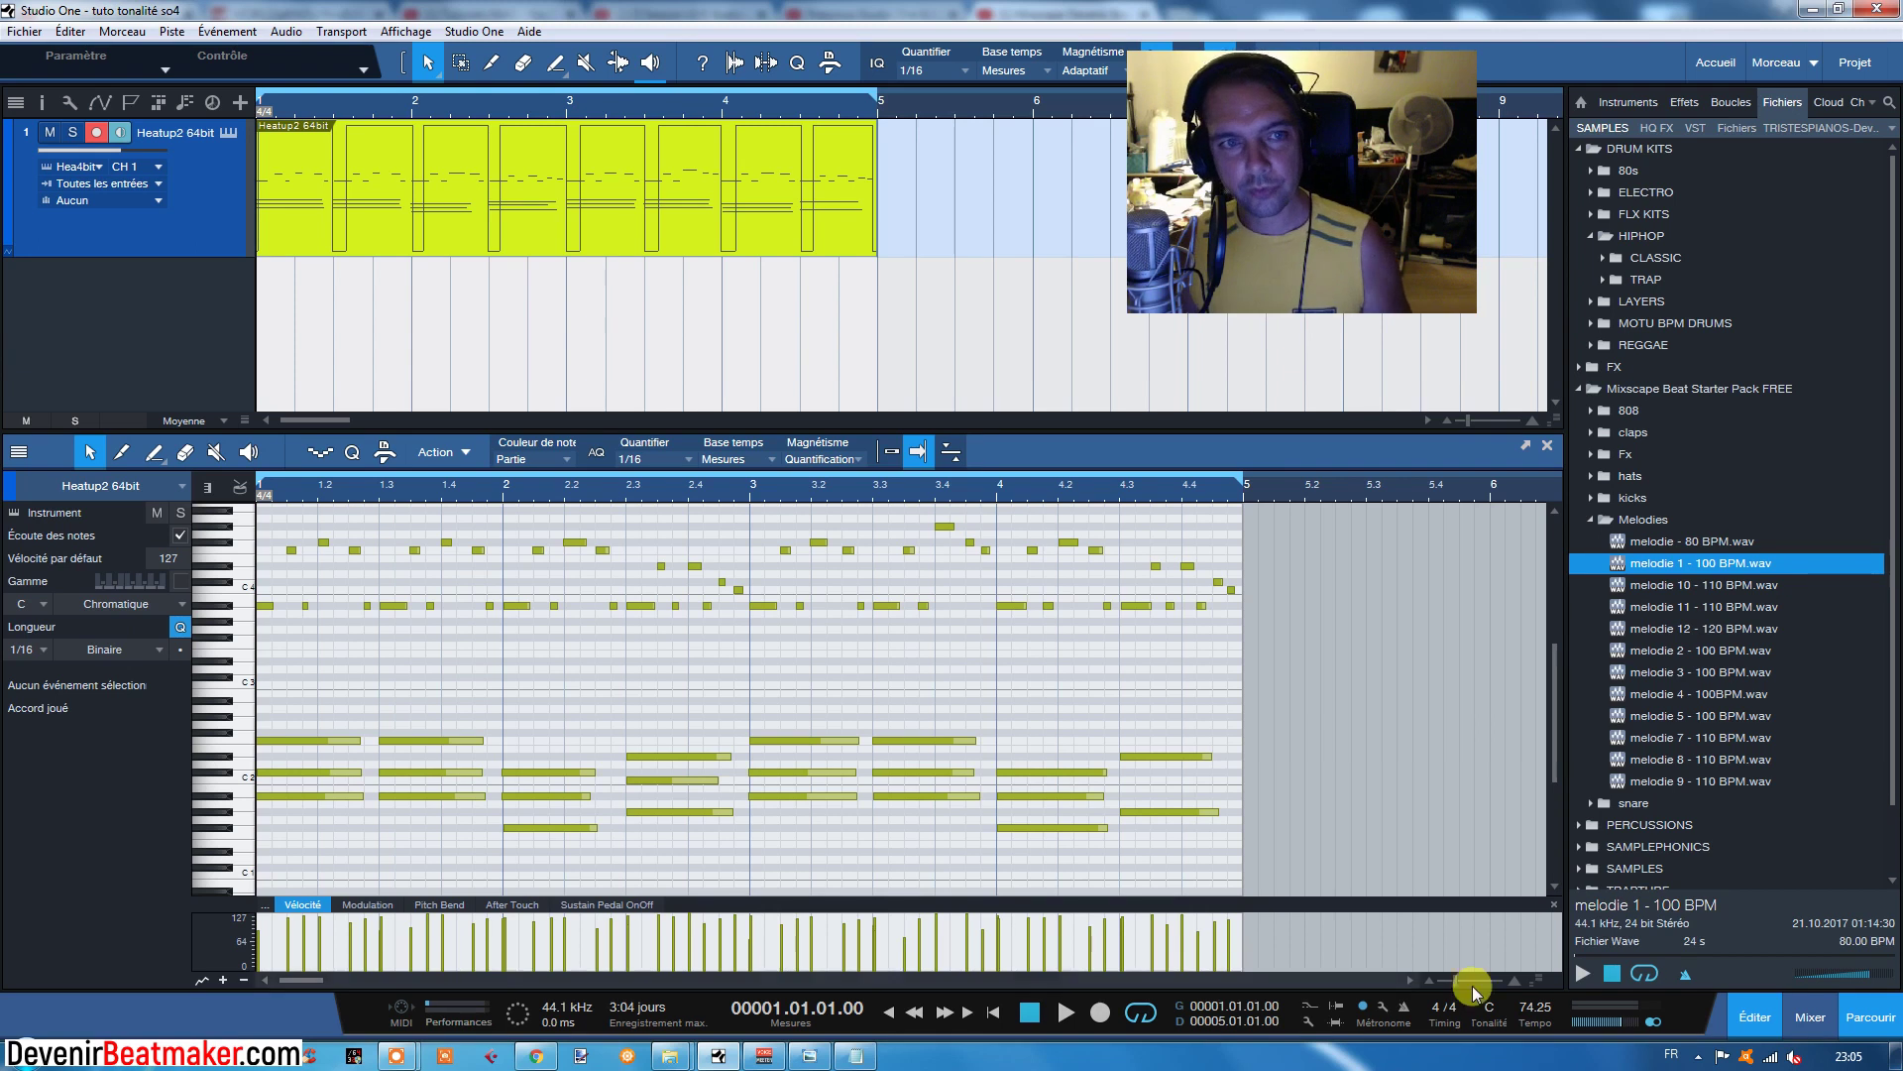
Step: Play the Heatup2 64bit melody from the start through most of bar 4 and stop playback
left_click(977, 250)
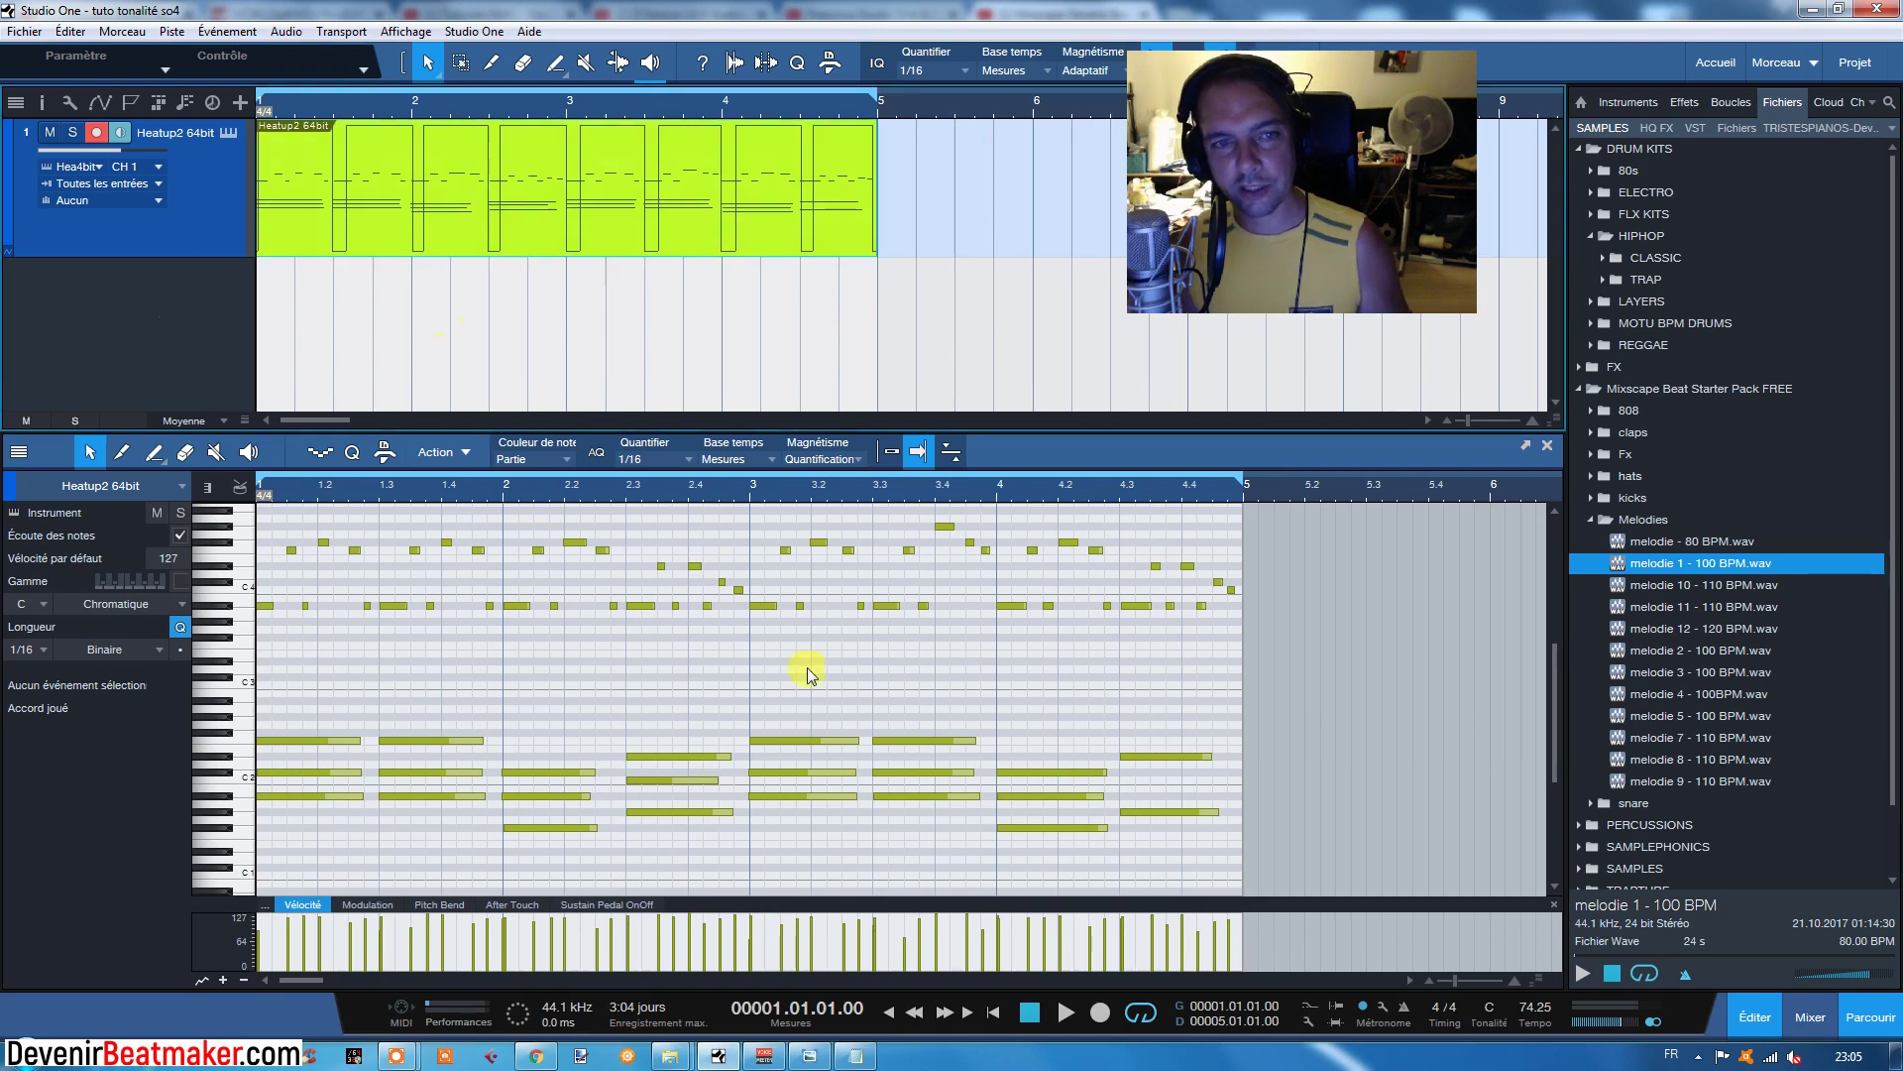
left_click(1061, 1013)
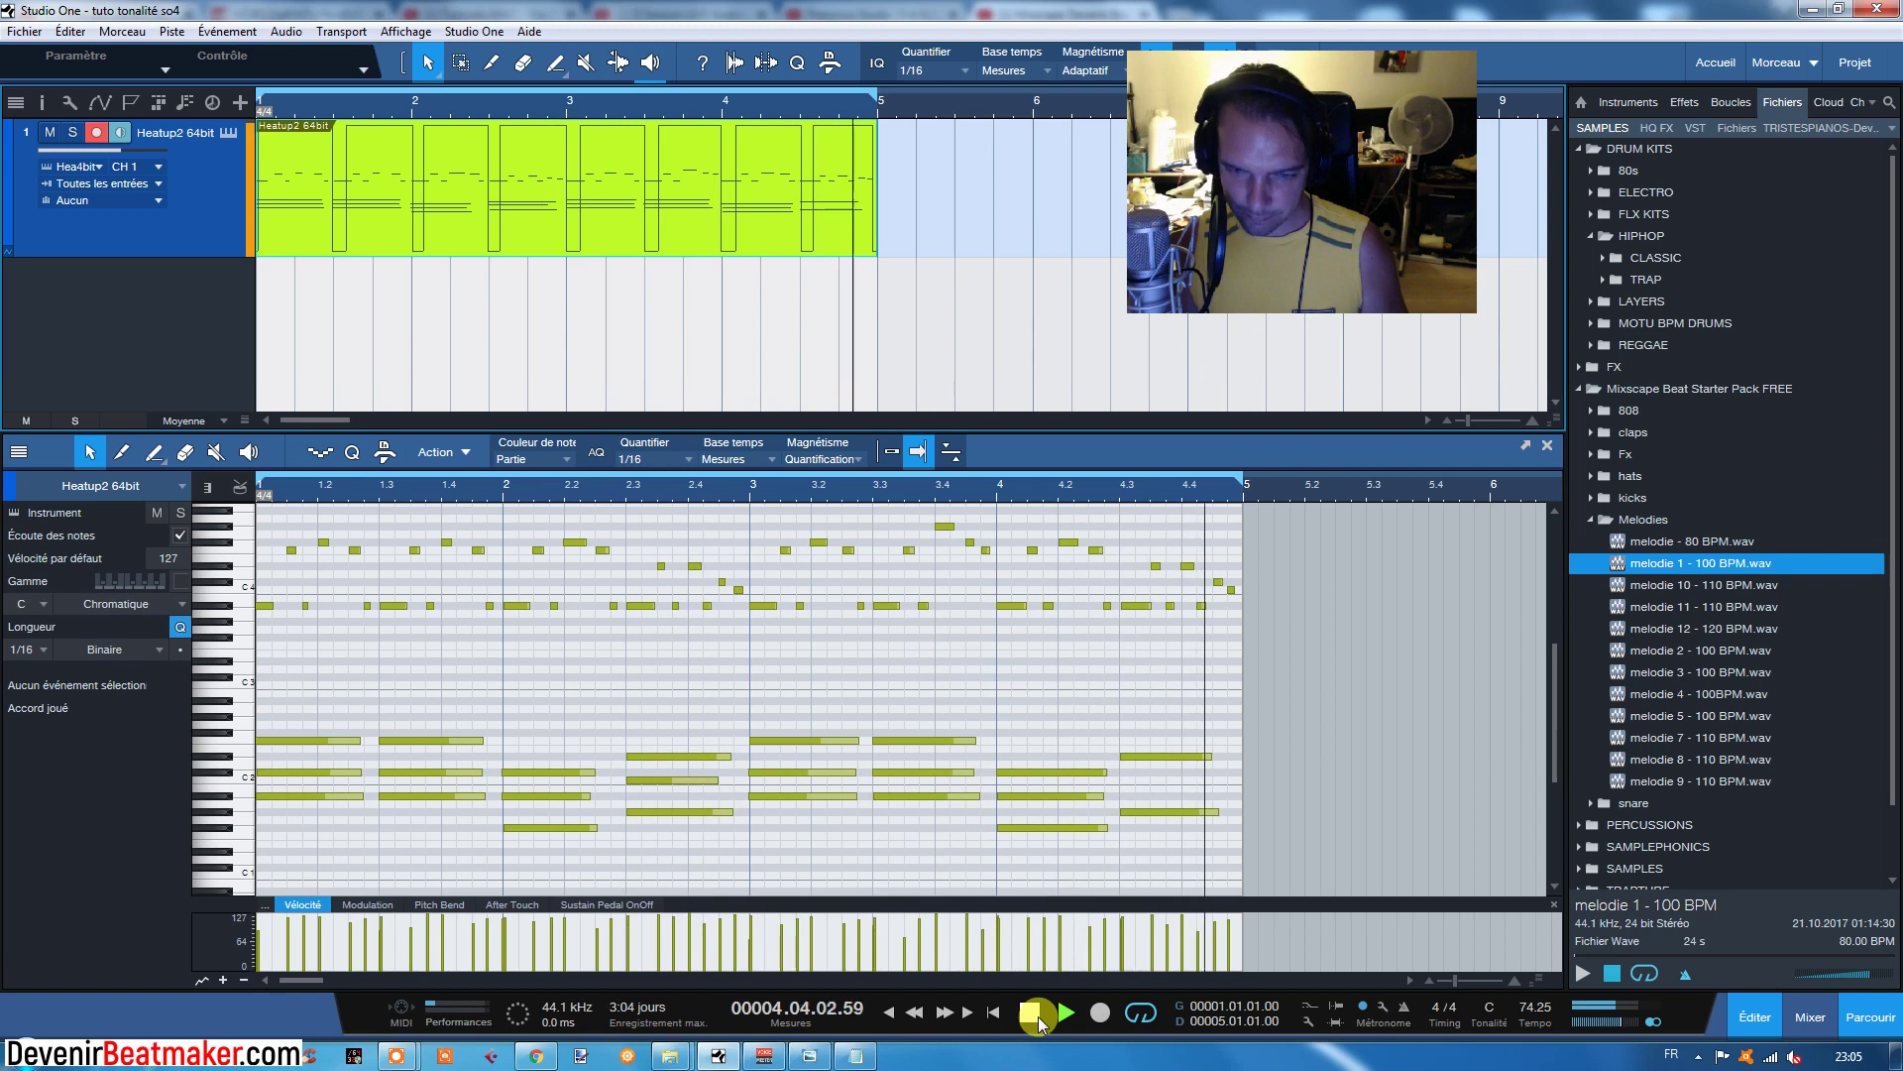
left_click(1036, 1019)
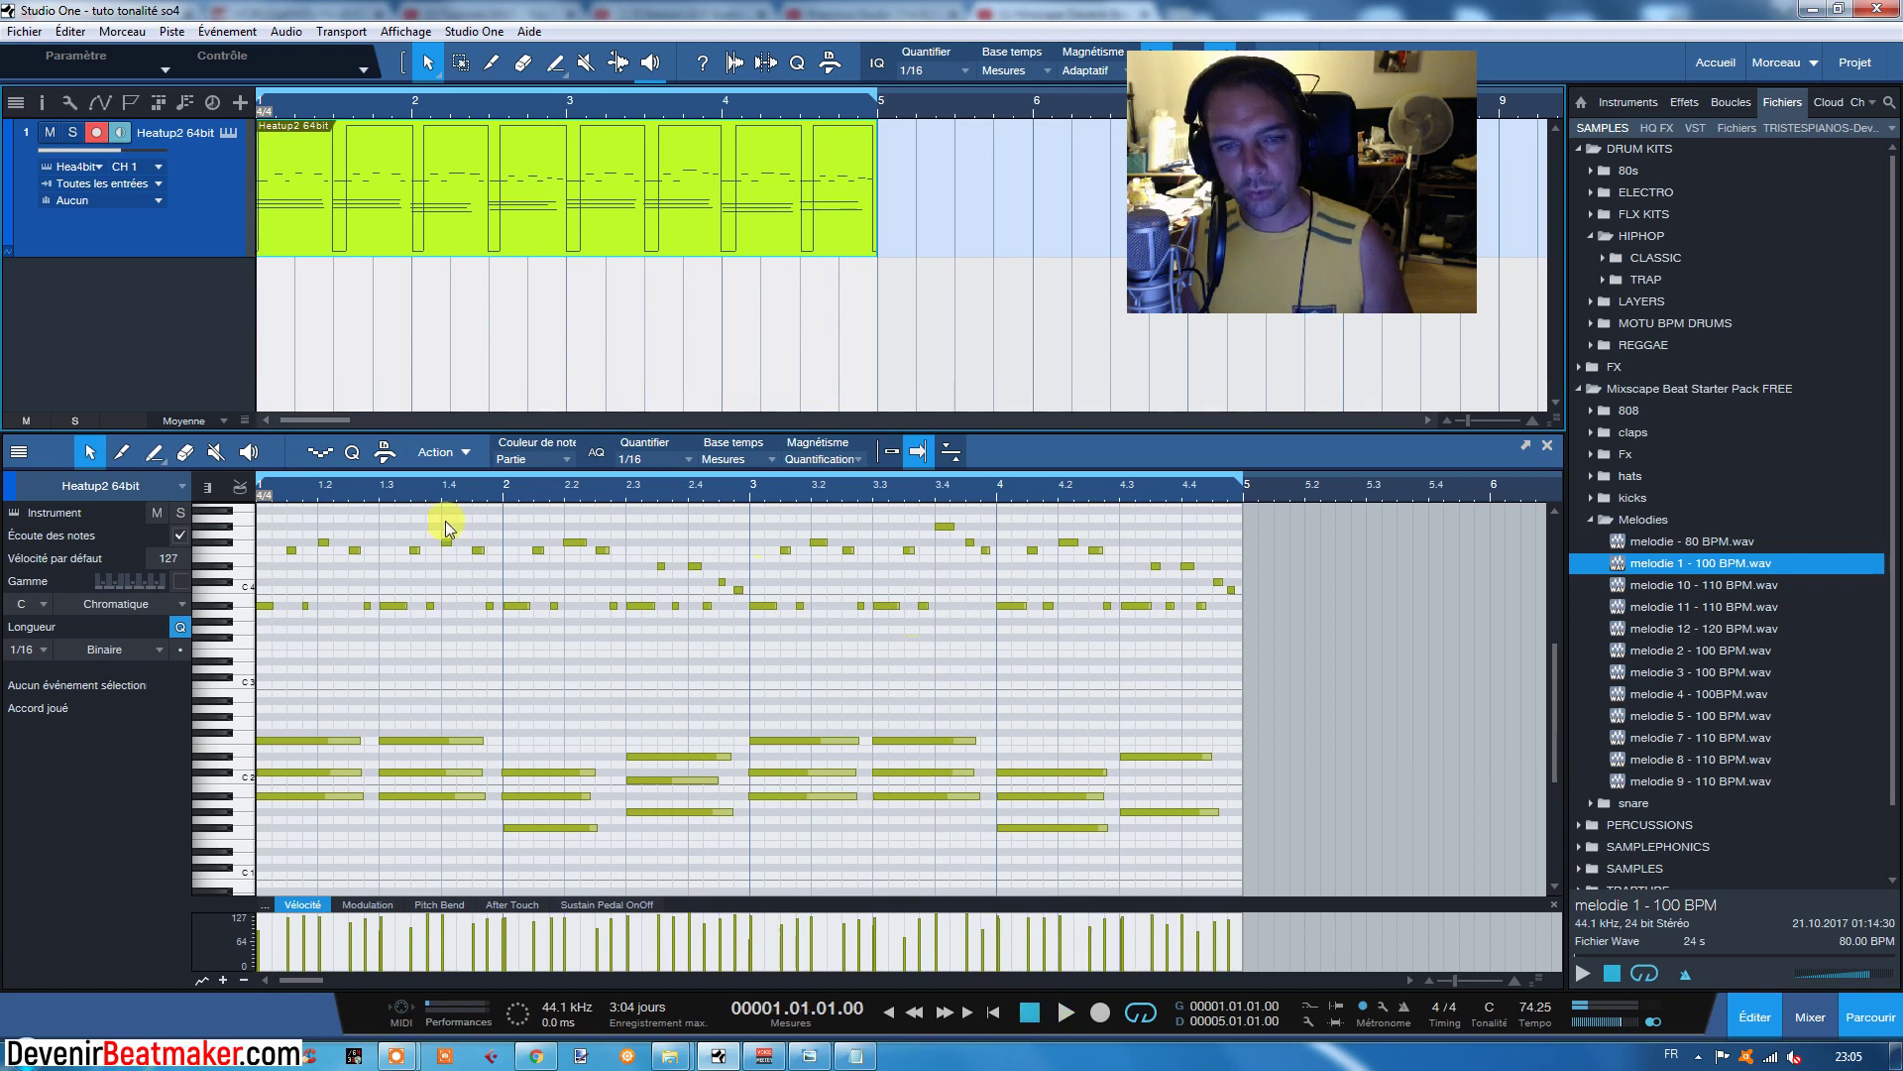
Step: Run key detection (Détecter la tonalité) on the Heatup2 64bit instrument part
right_click(562, 210)
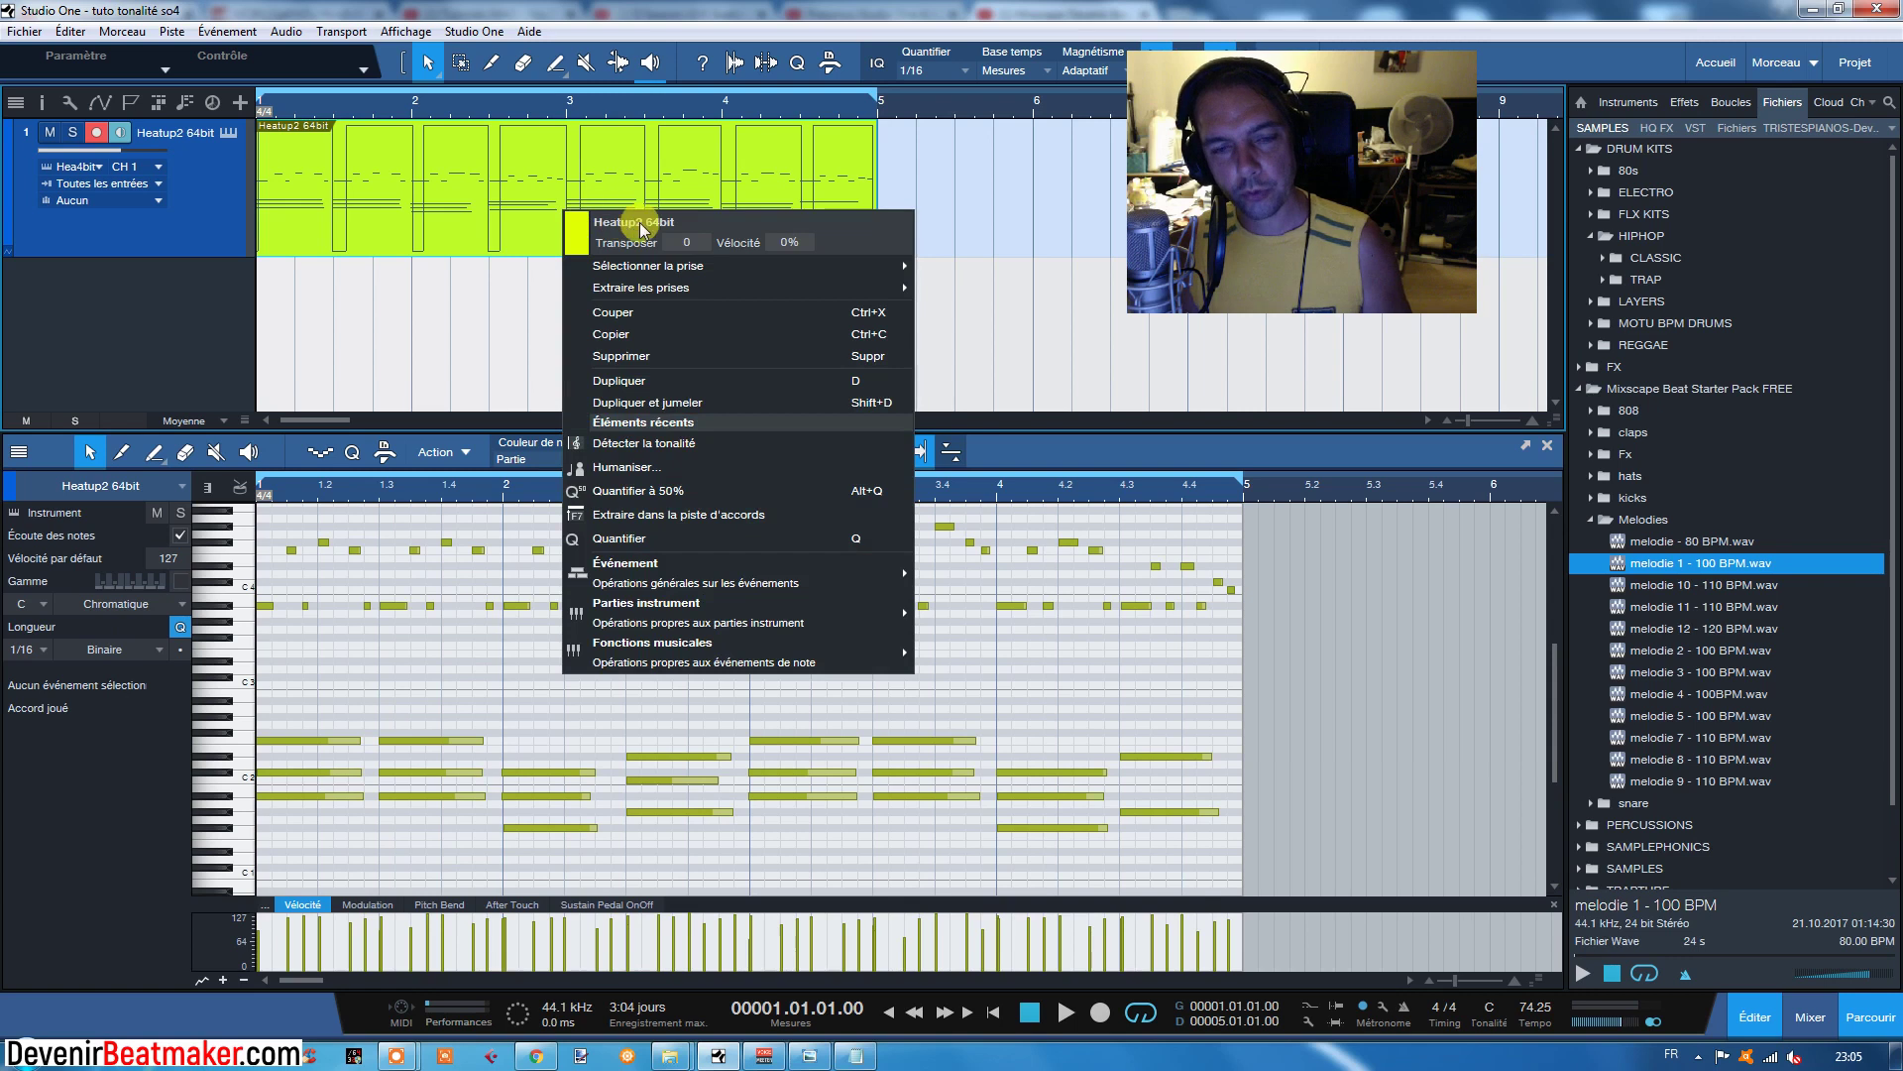
mouse_move(807, 625)
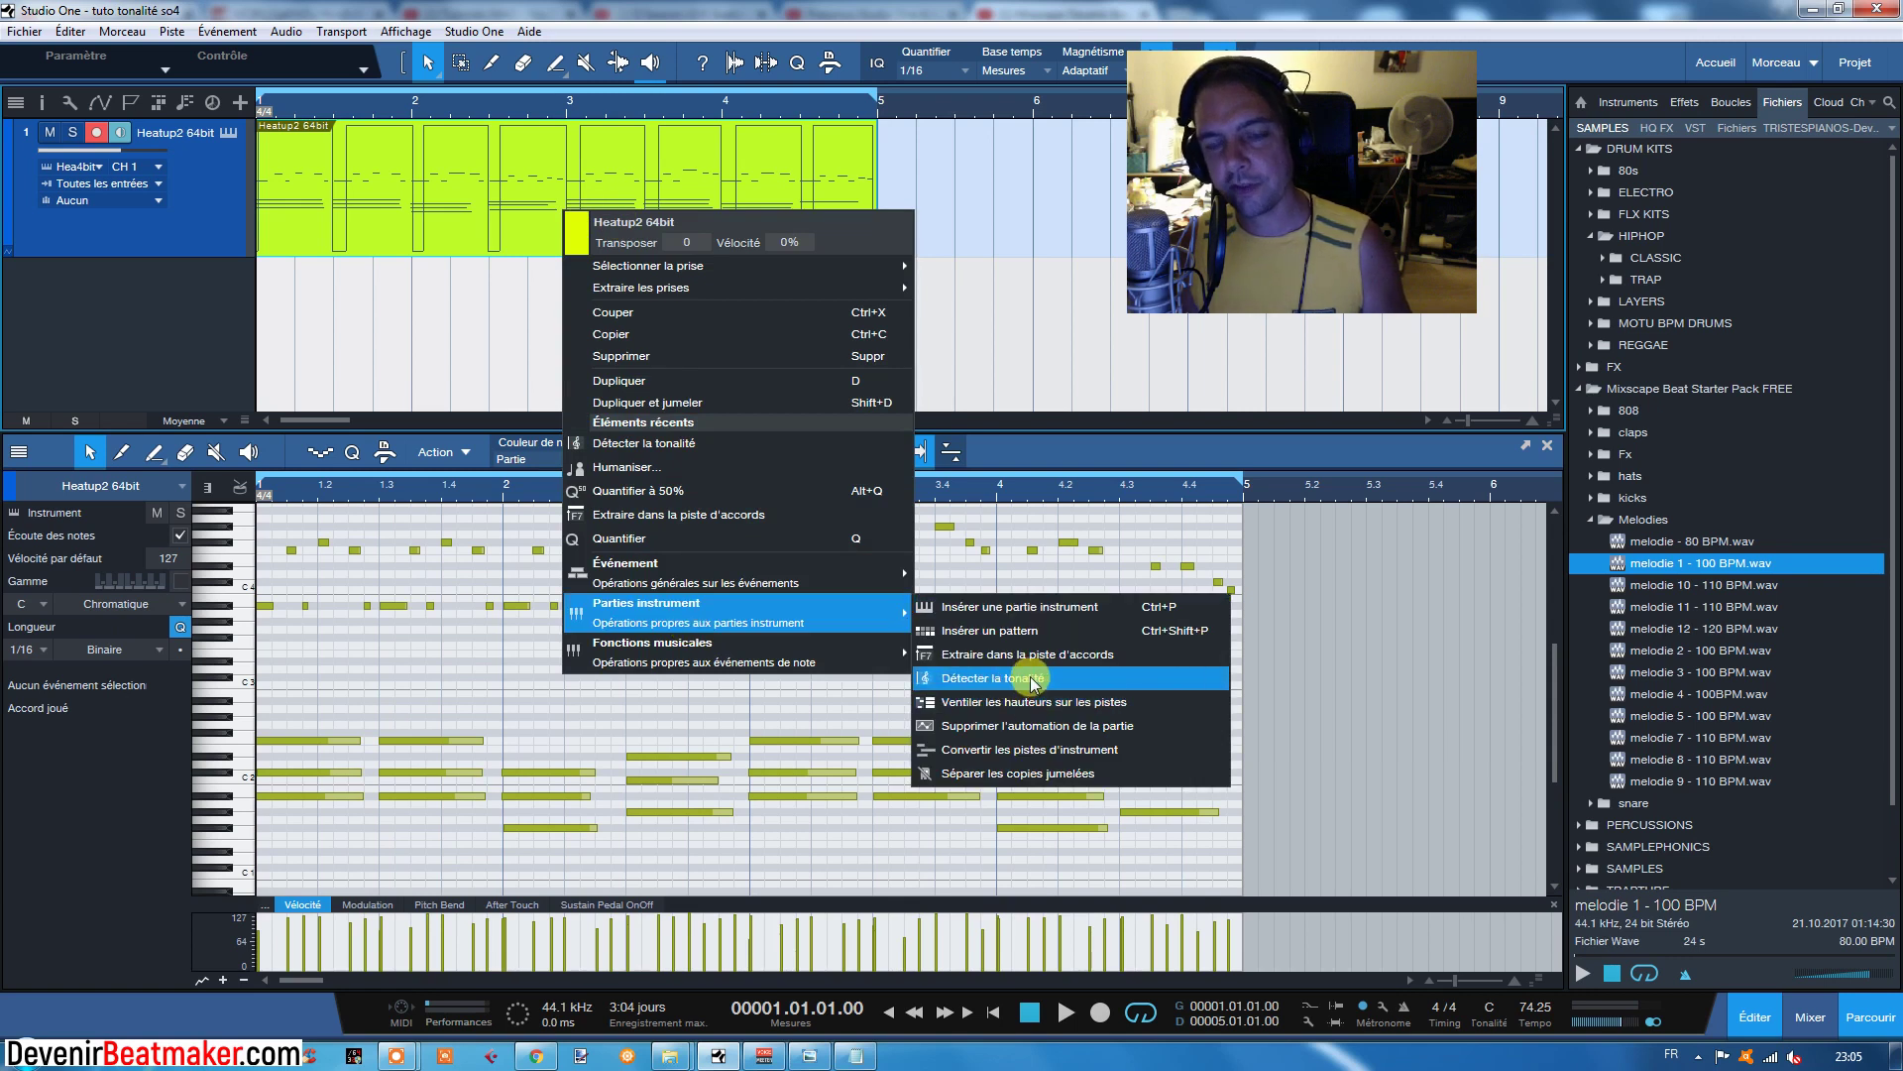
left_click(1113, 451)
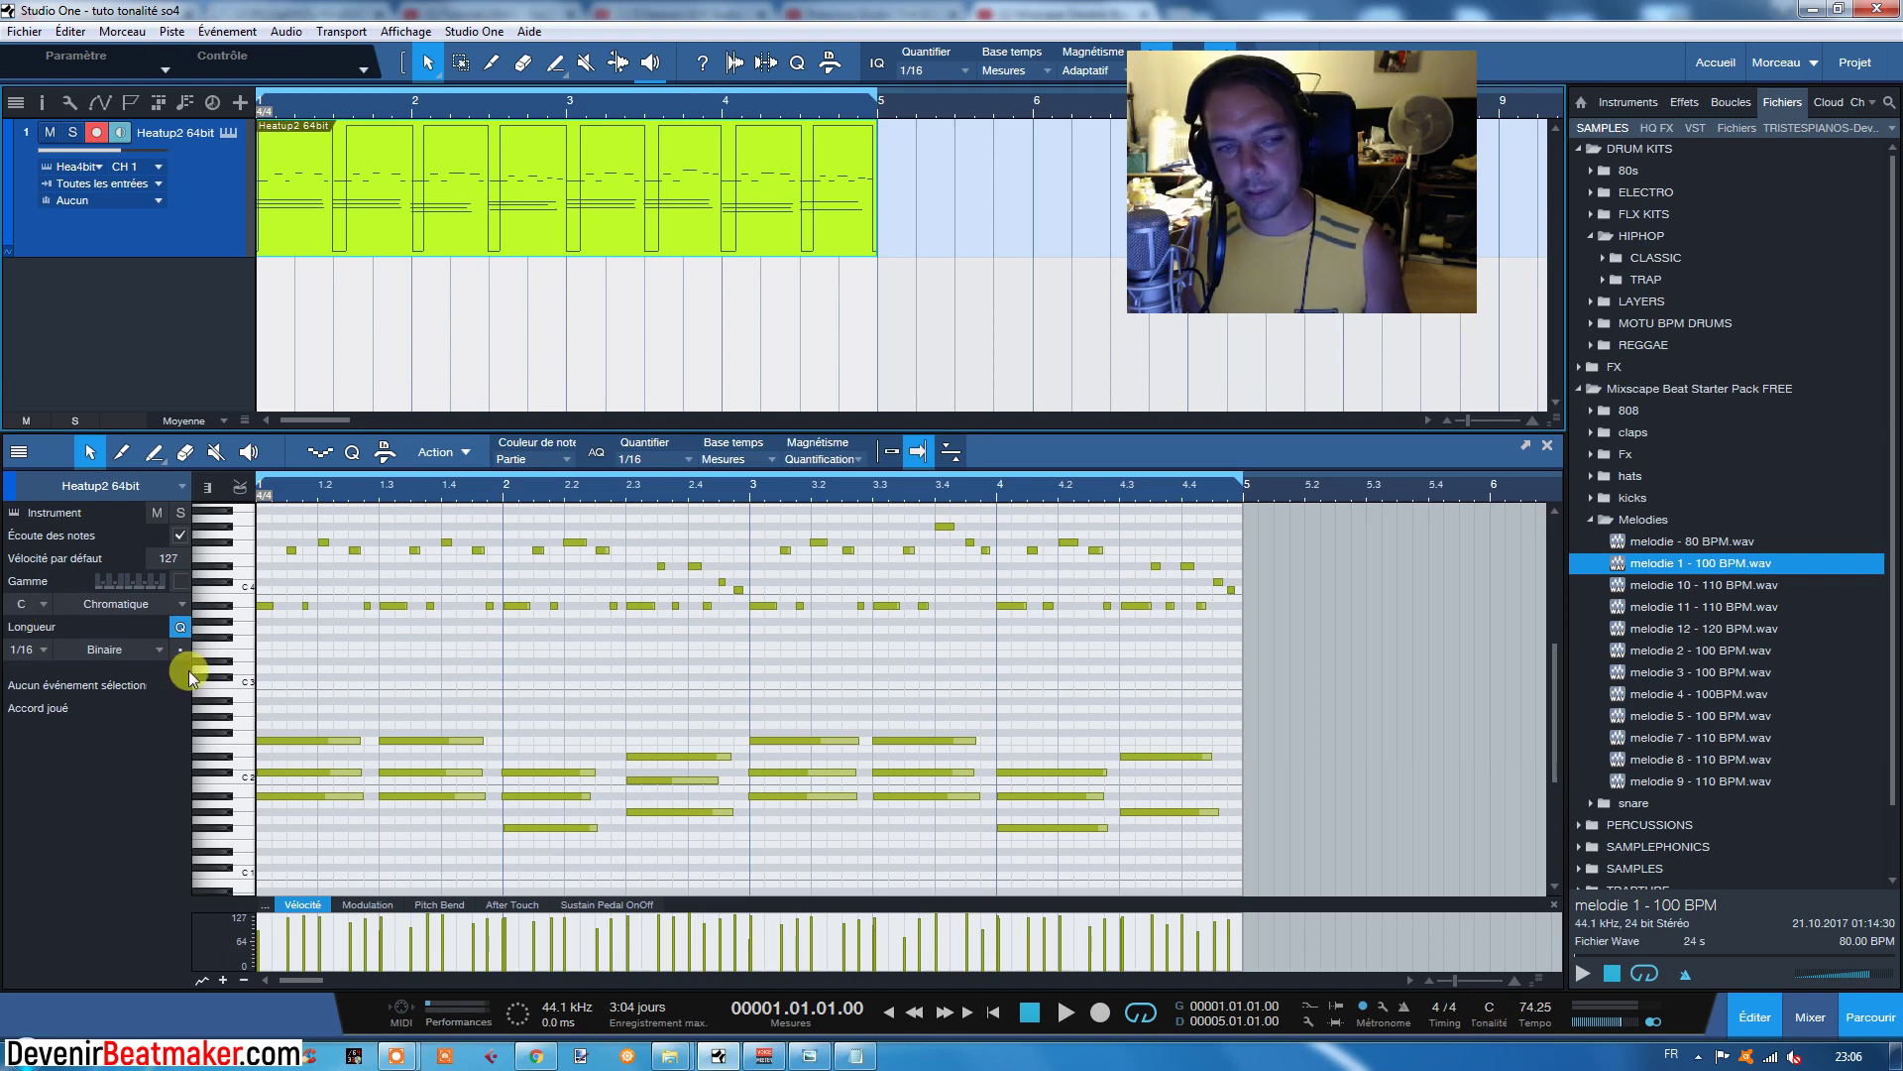
right_click(700, 186)
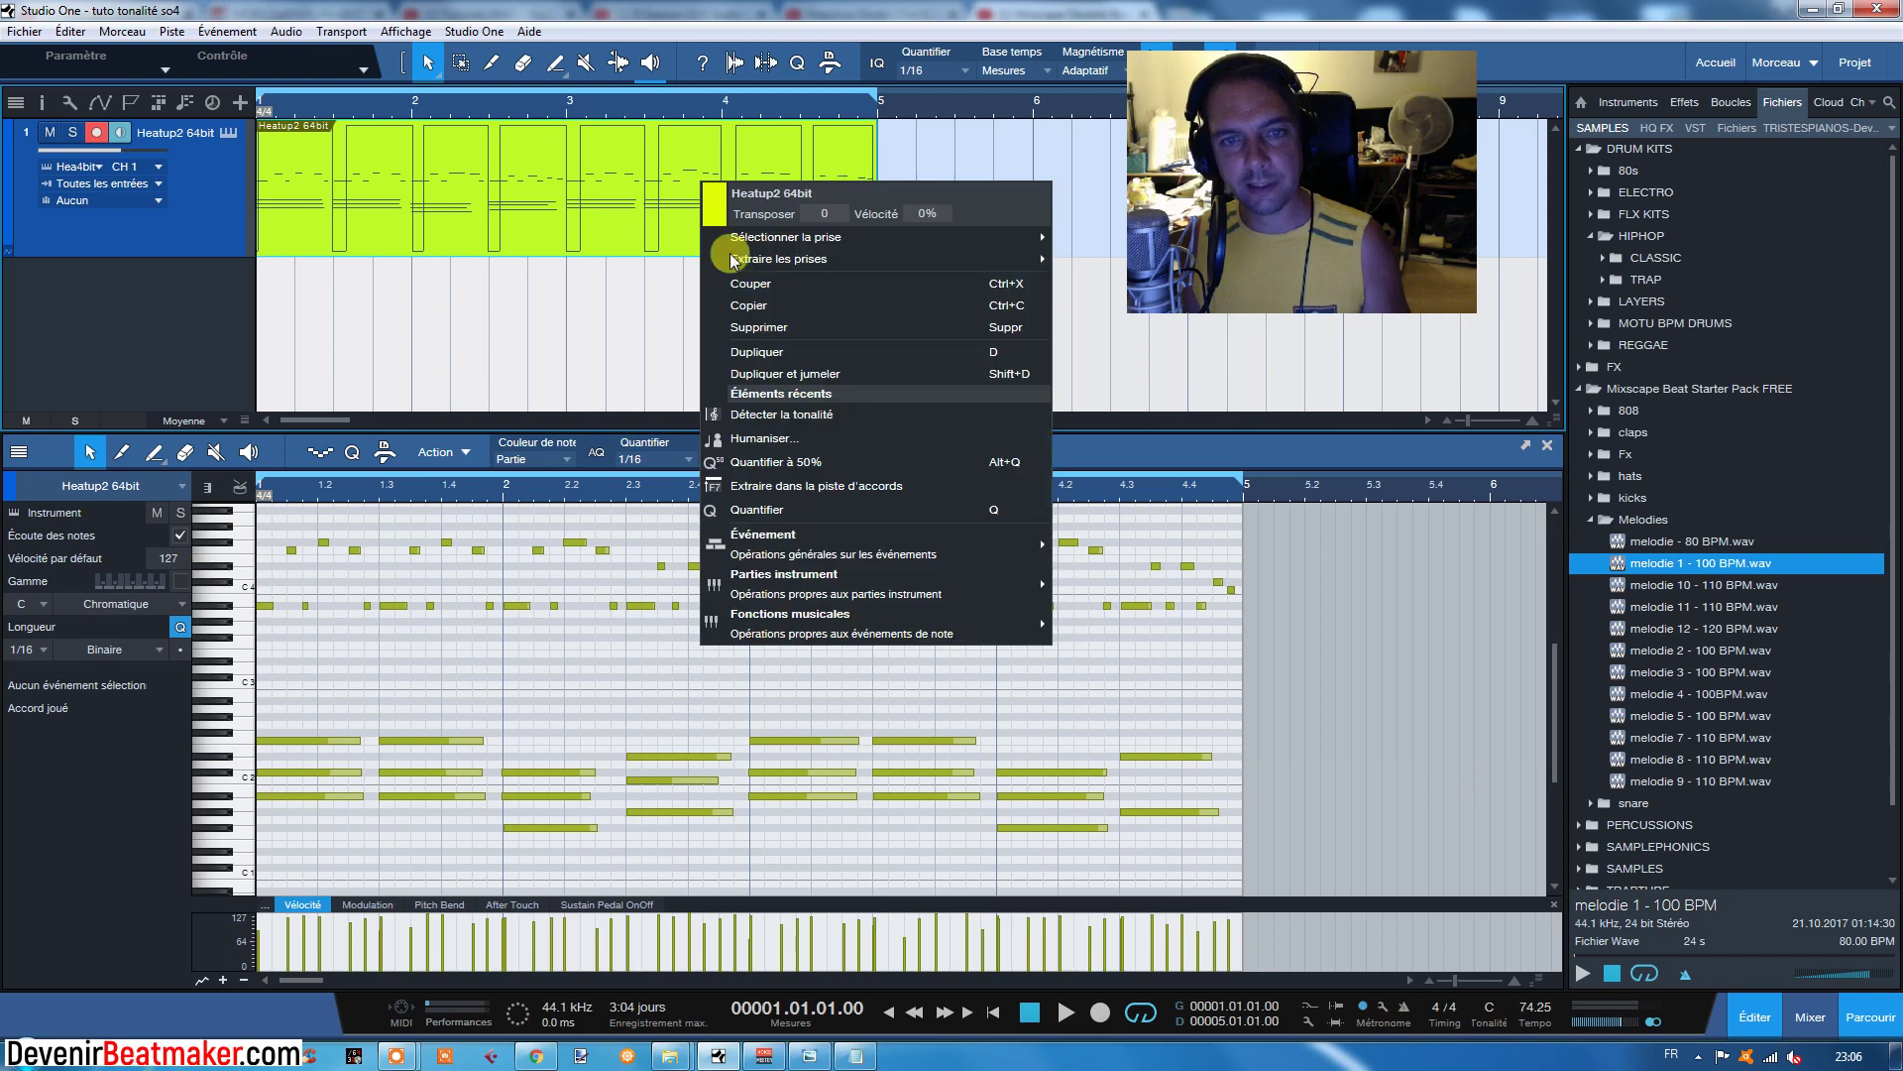
mouse_move(805, 587)
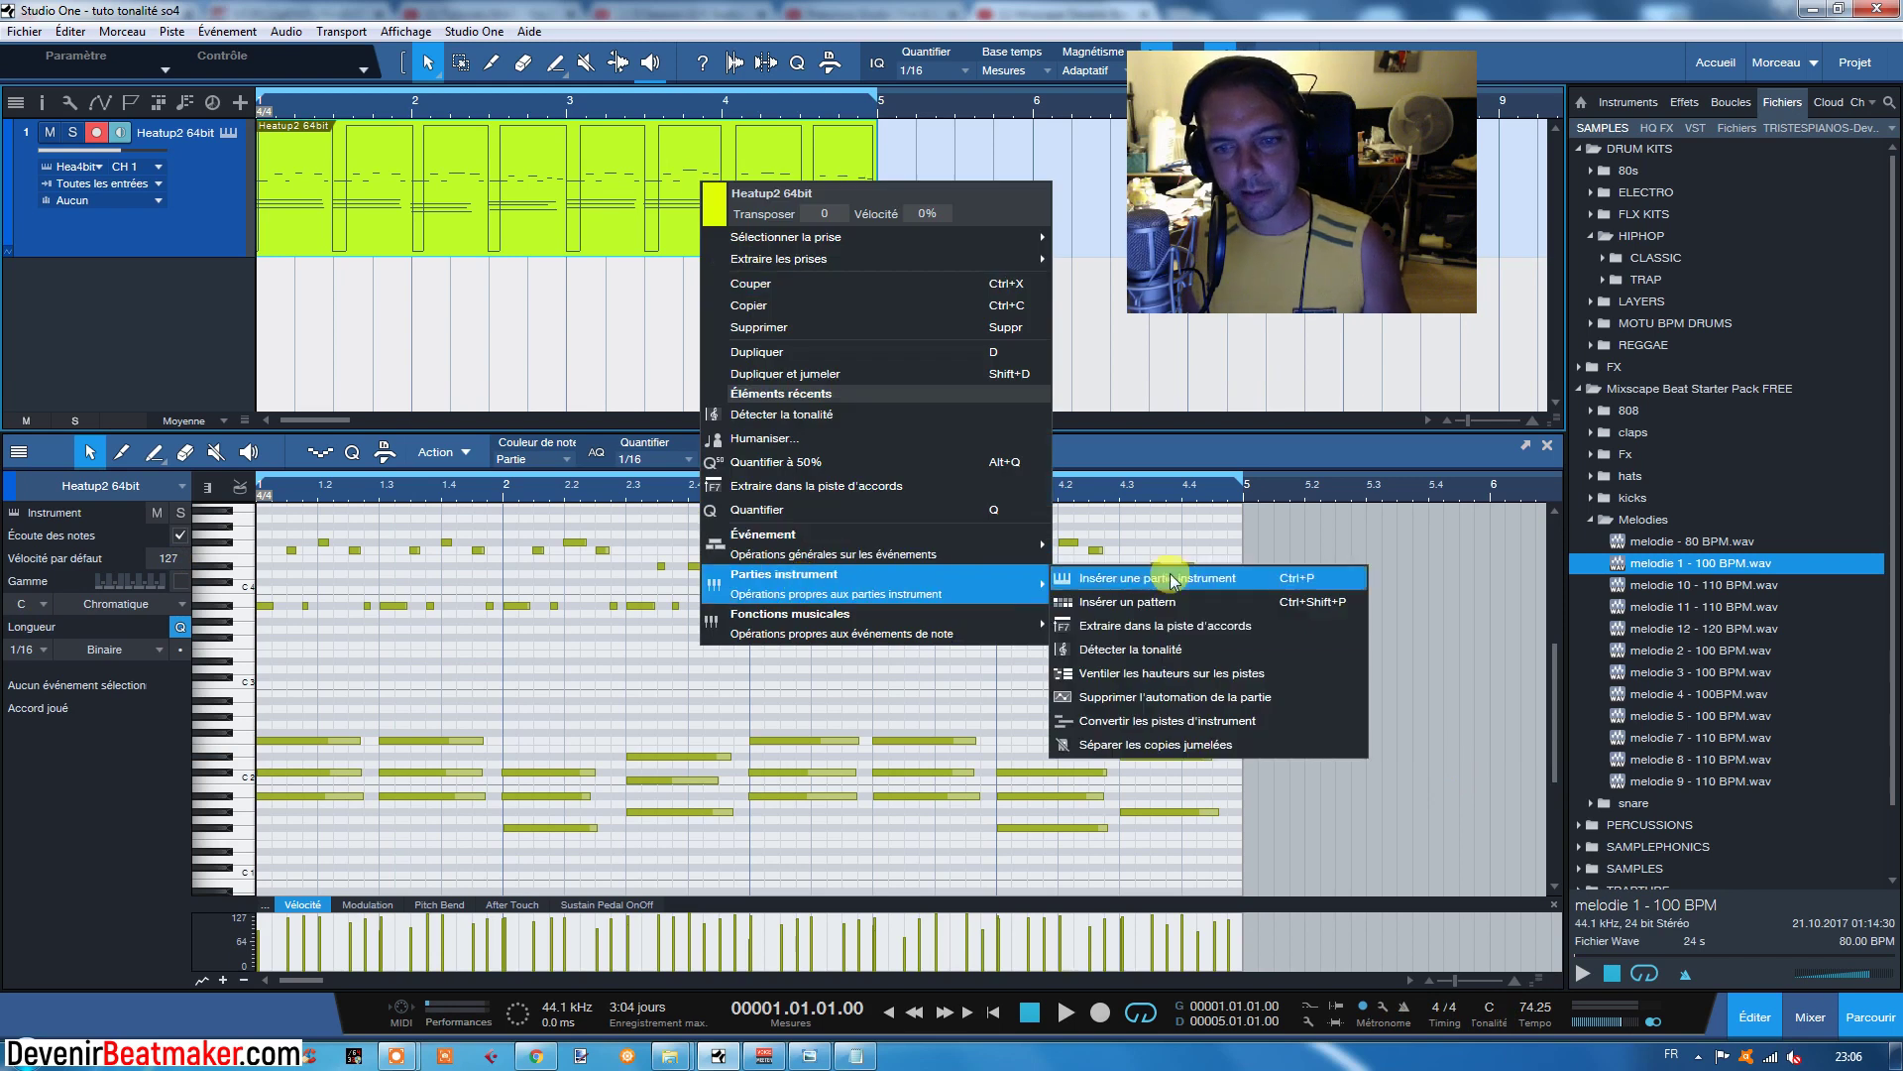
left_click(1181, 660)
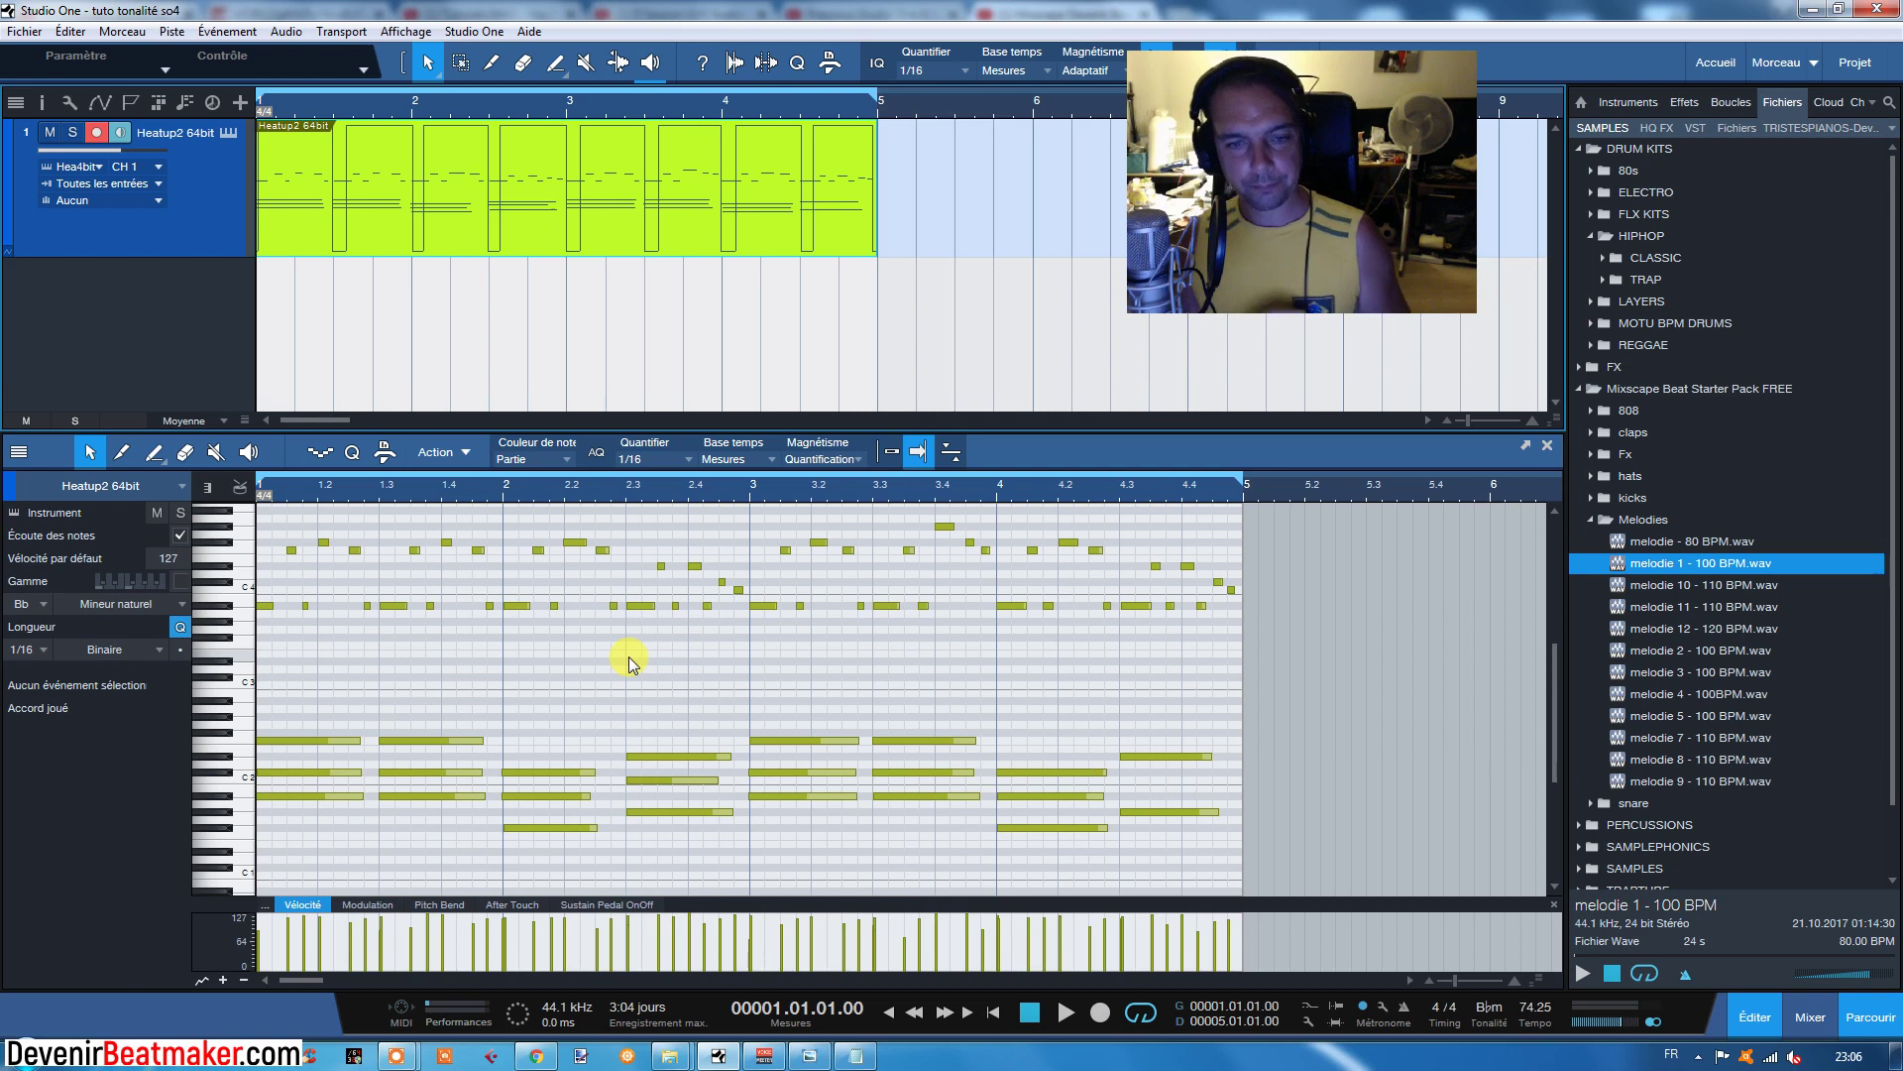
Step: Duplicate the Heatup2 64bit track with its part and delete the copied part from the new track
right_click(187, 198)
left_click(238, 339)
left_click(302, 327)
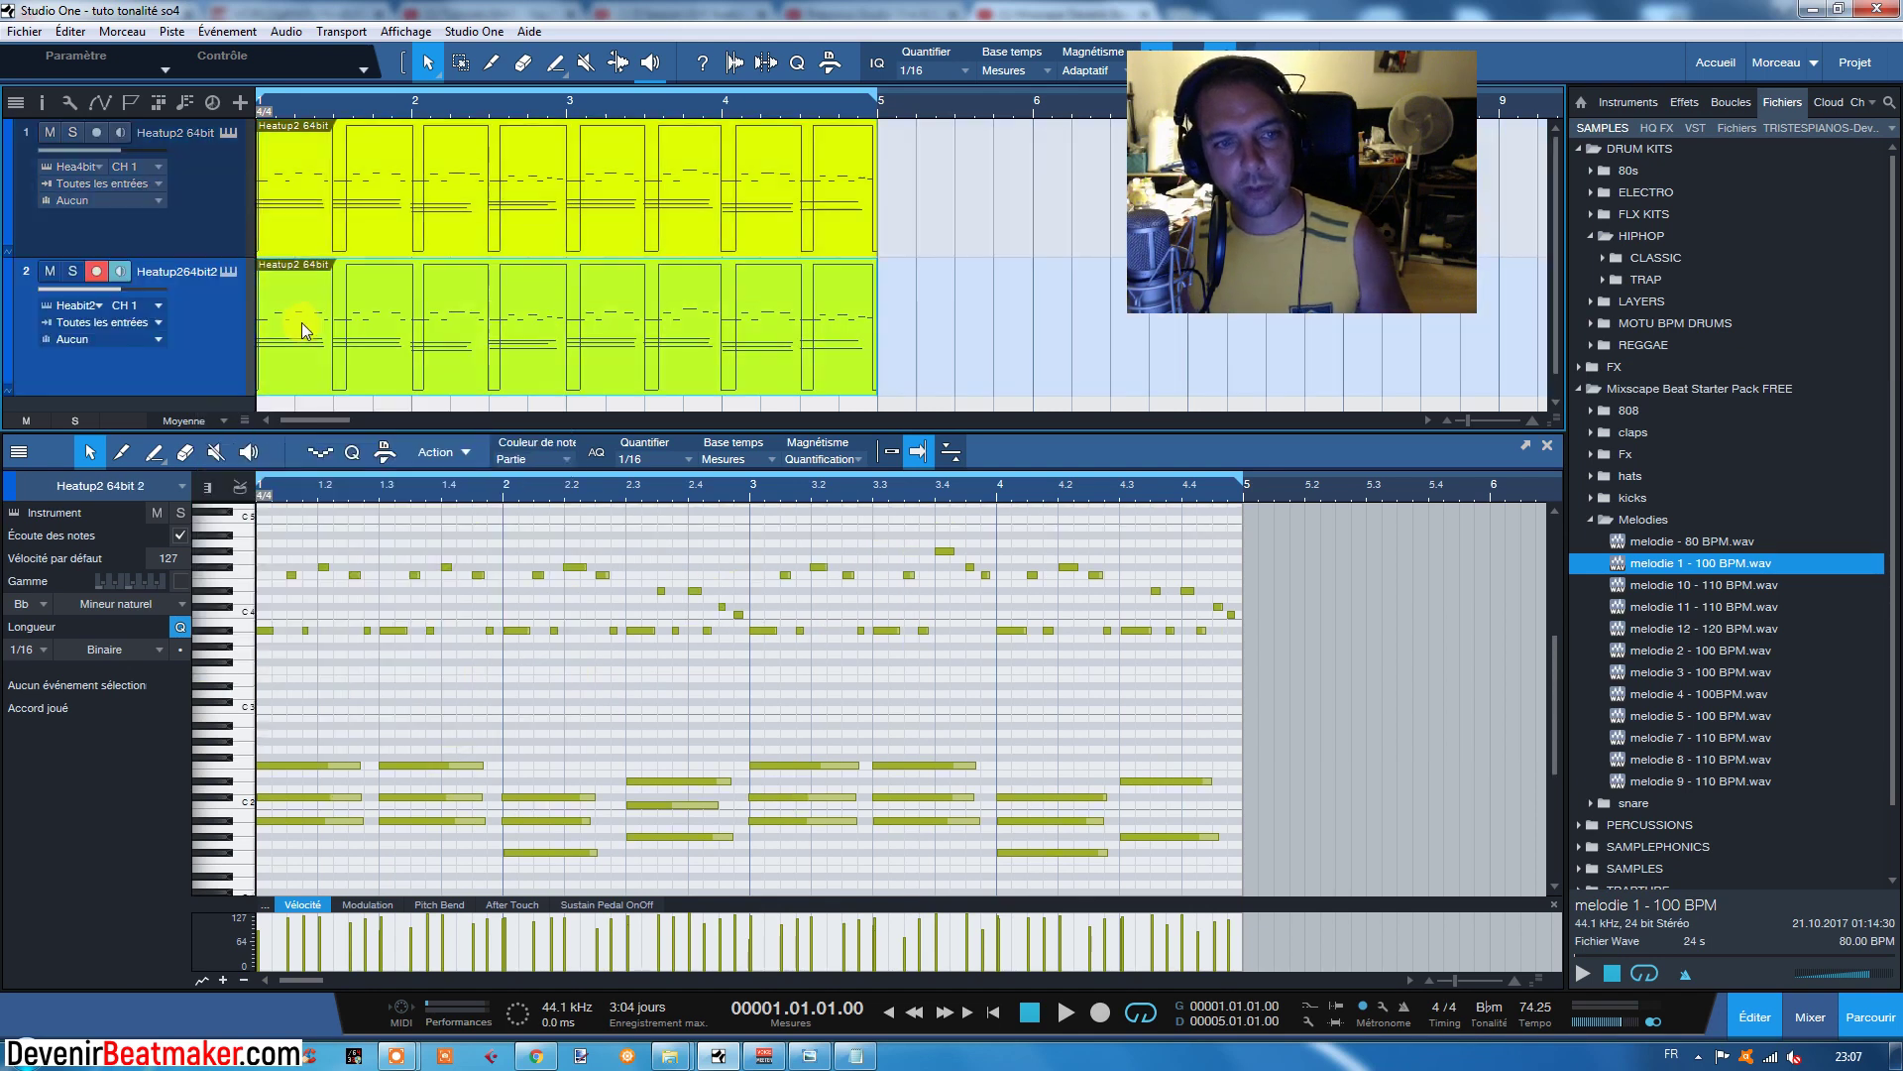
key("Delete")
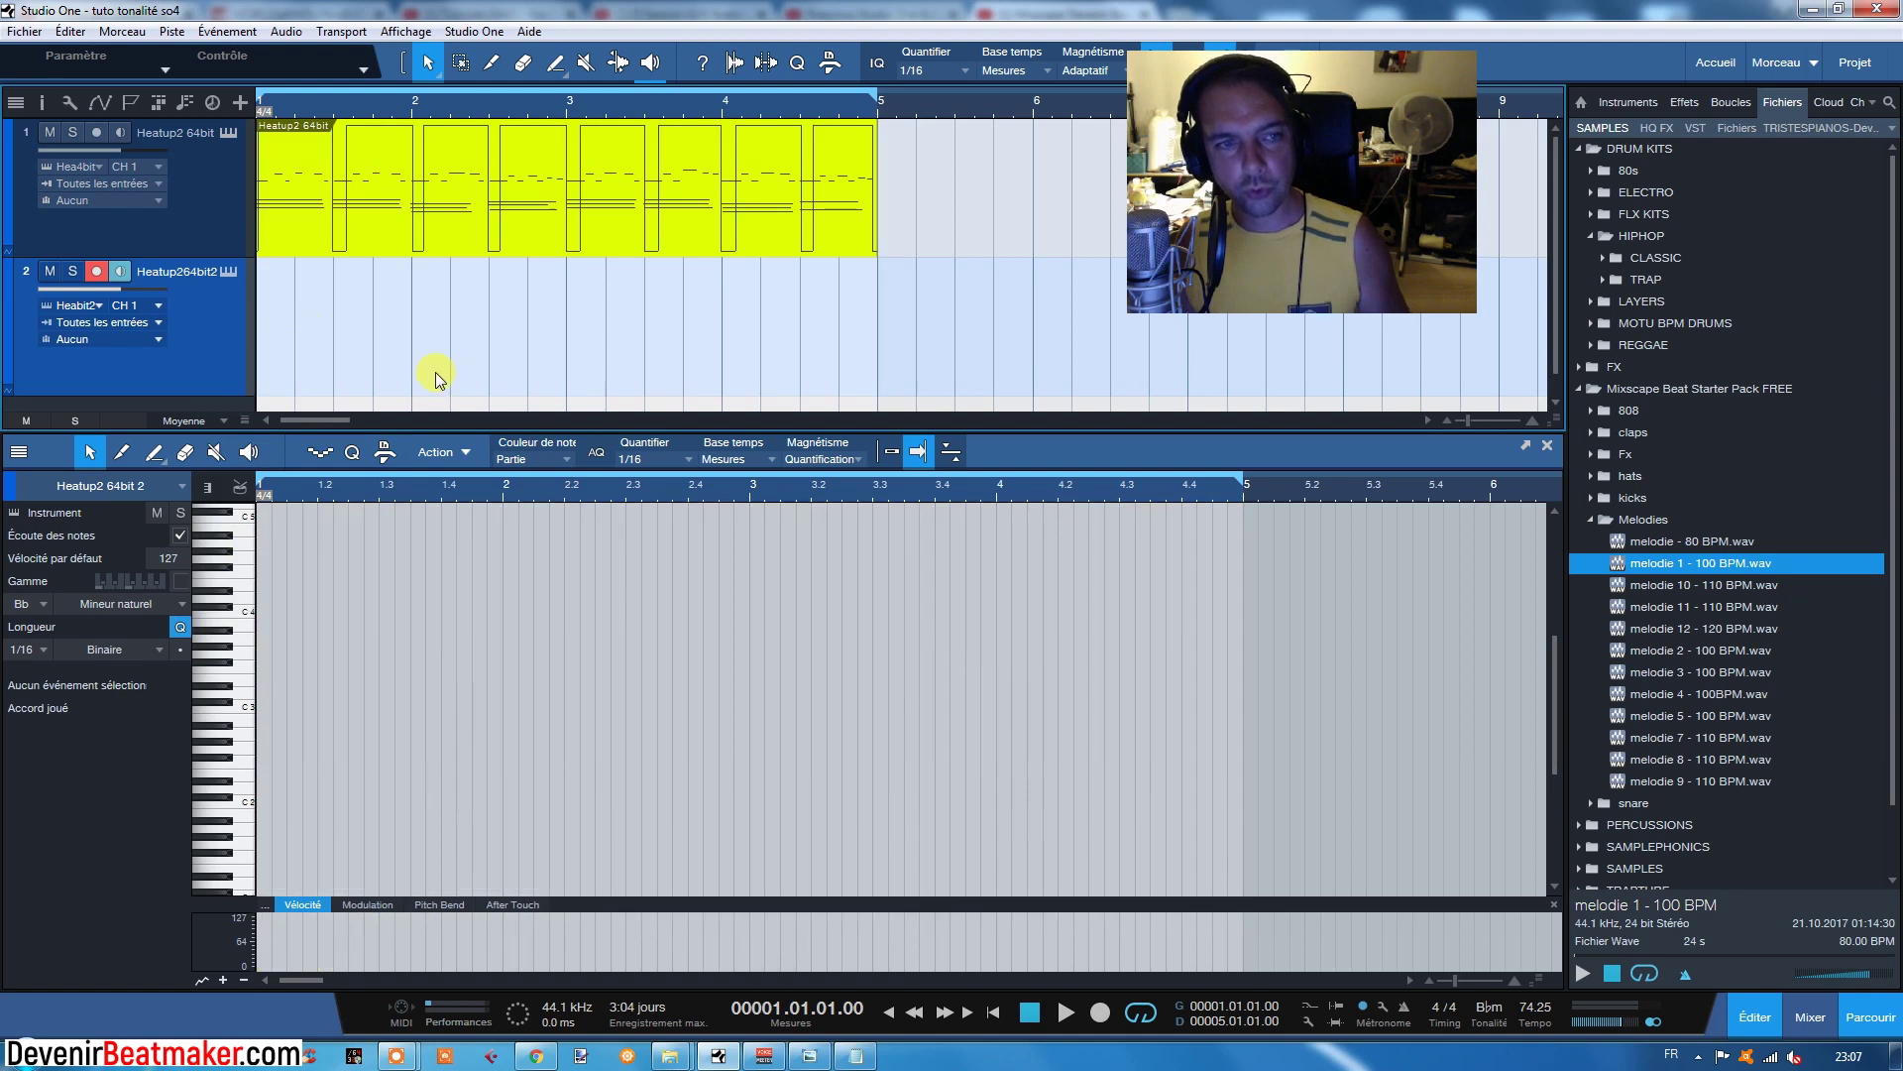
Step: Create an empty four-bar part on the second track and enable its Bb Mineur naturel scale in the note editor
double_click(439, 347)
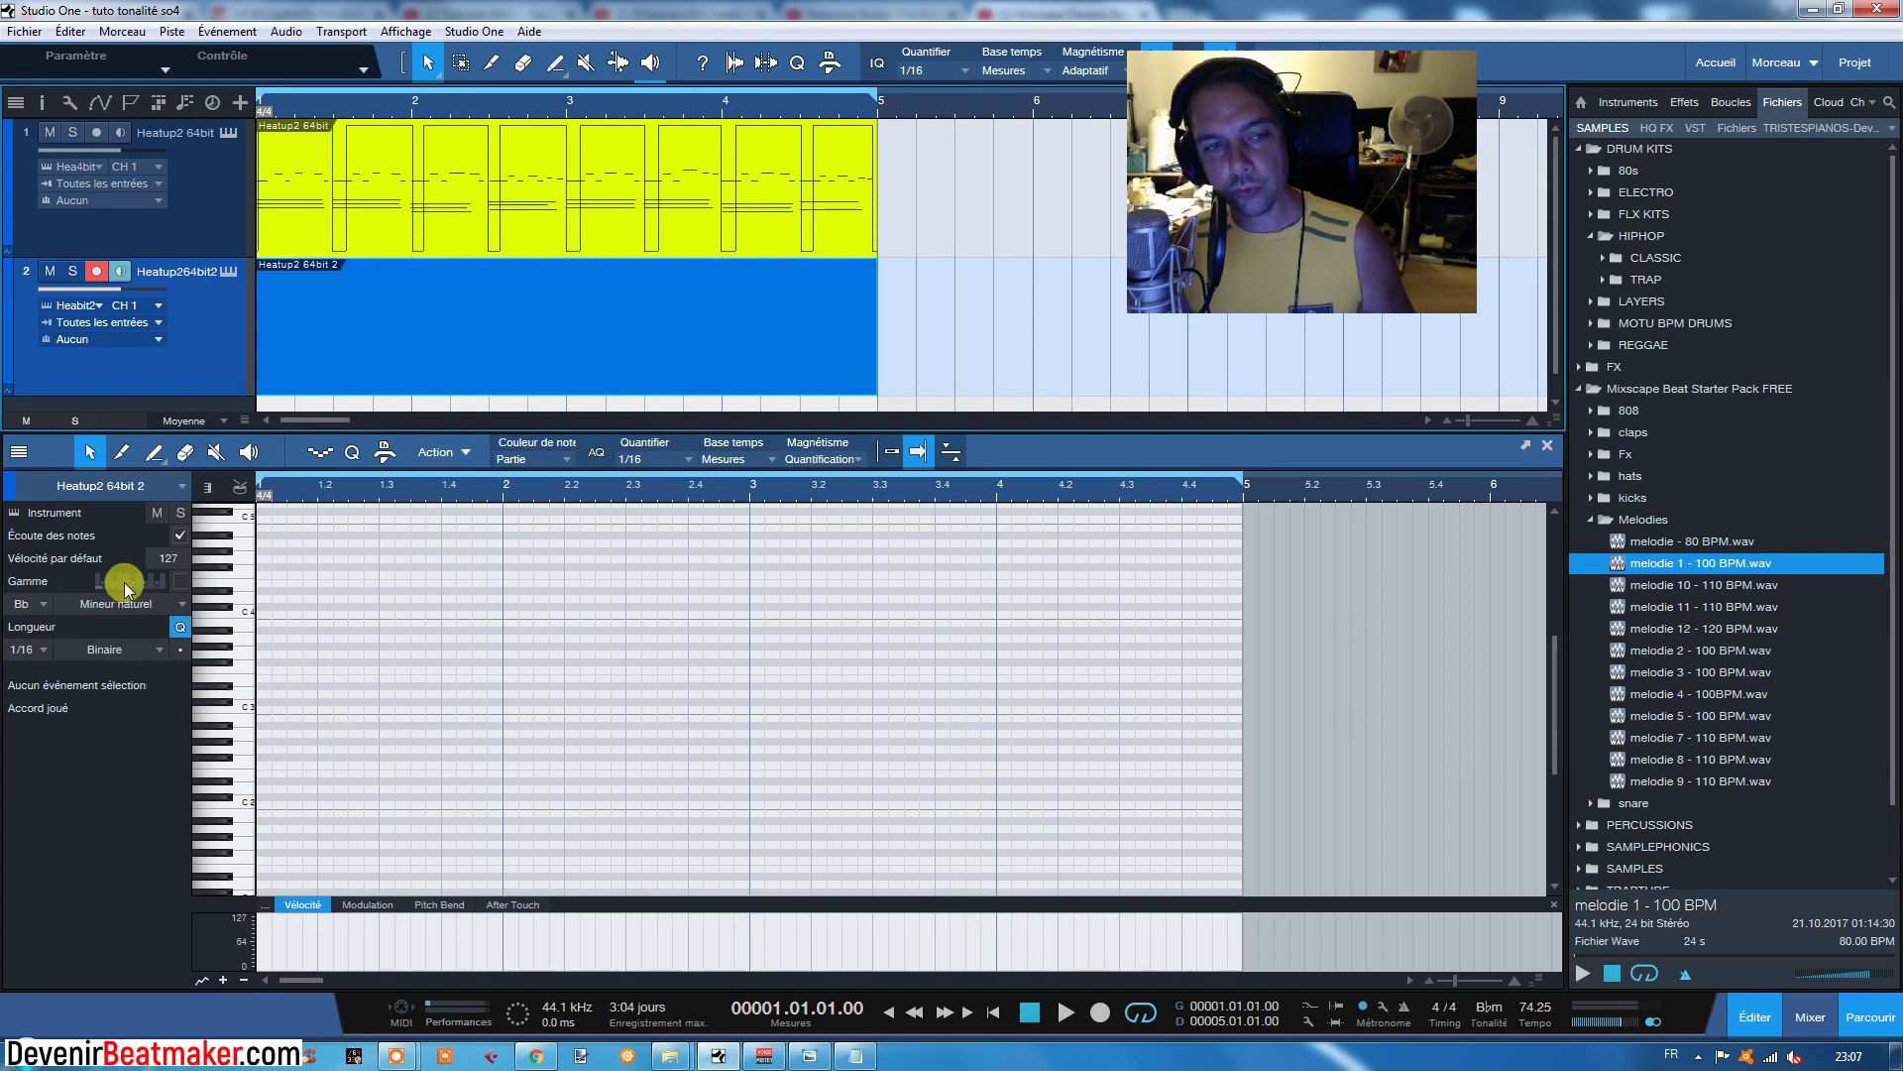
left_click(180, 580)
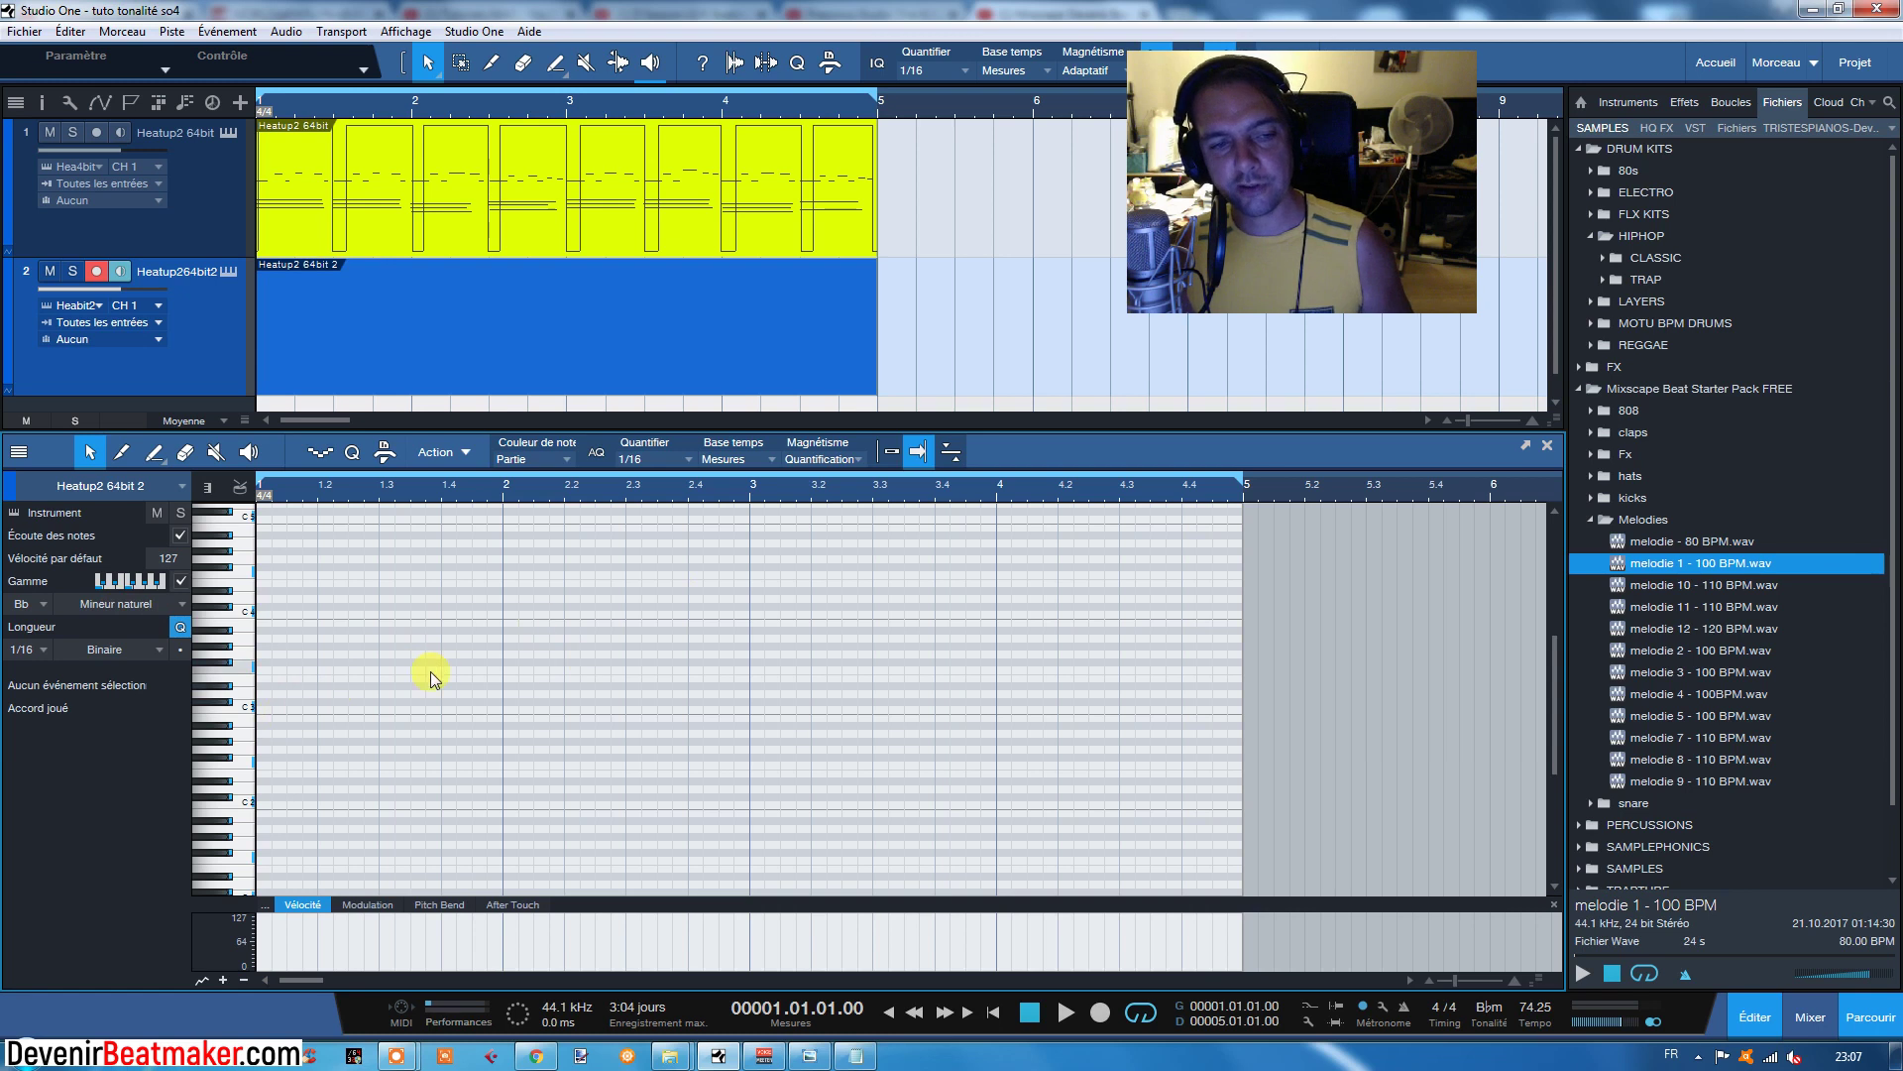
Step: Place eight short test notes between Bb 2 and Bb 3 across bars 1 and 2 of the empty part
left_click(290, 685)
left_click(359, 661)
left_click(420, 630)
left_click(460, 669)
left_click(547, 709)
left_click(616, 726)
left_click(665, 670)
left_click(719, 646)
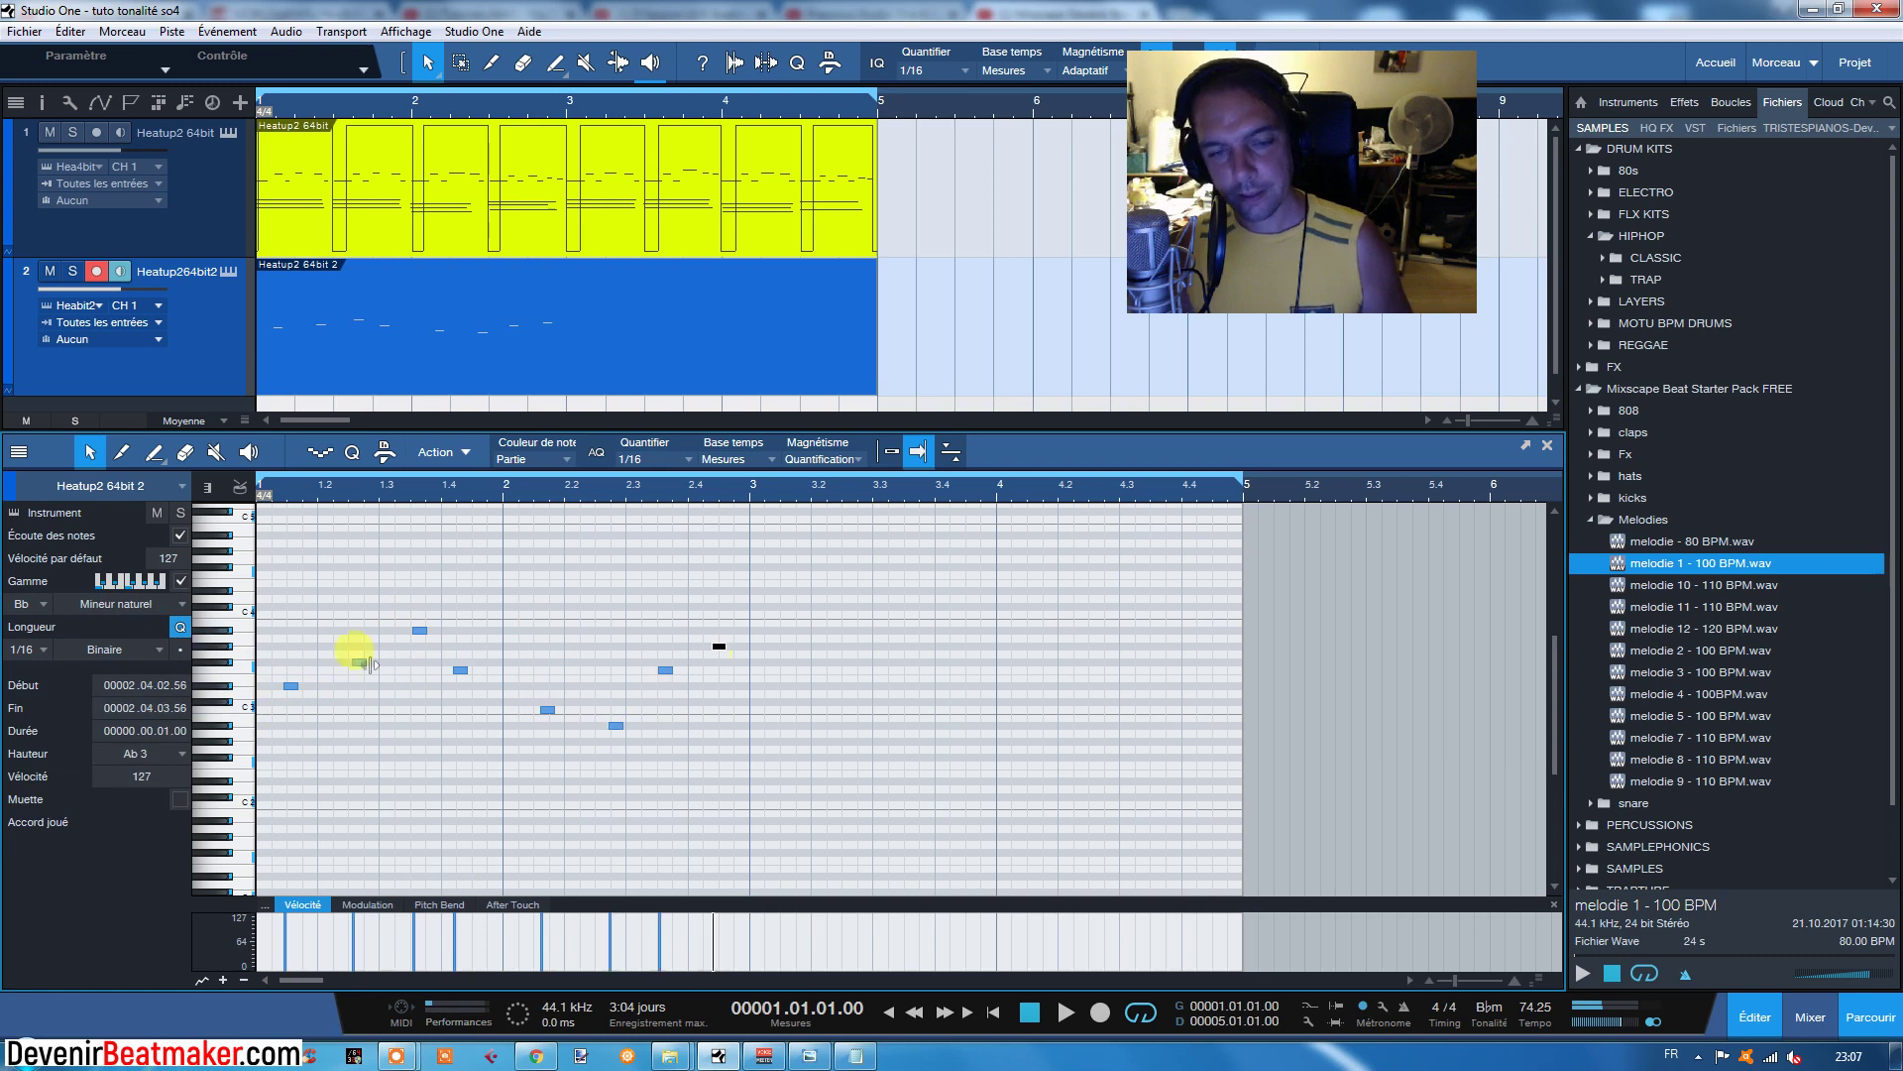
Step: Audition the first six test notes one by one and delete all eight notes from the part
left_click_drag(805, 583, 595, 763)
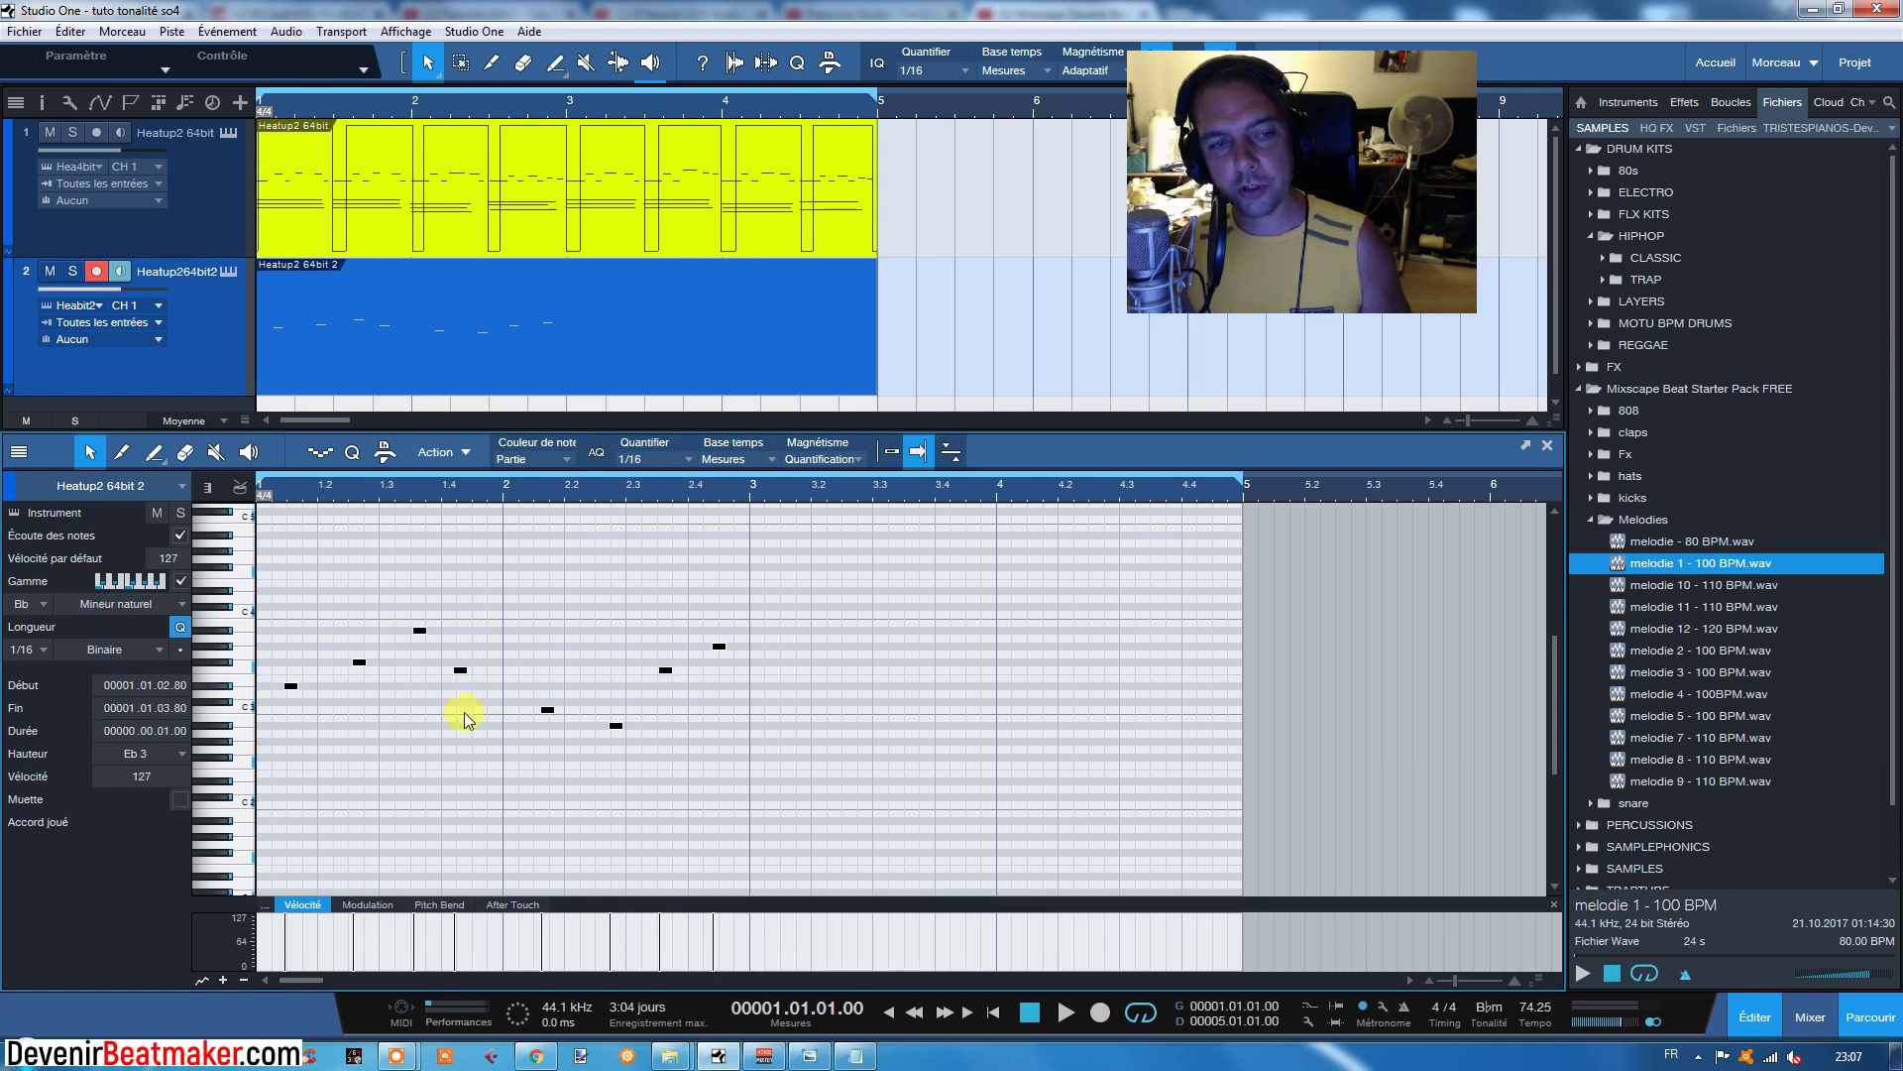
left_click(323, 682)
left_click(290, 685)
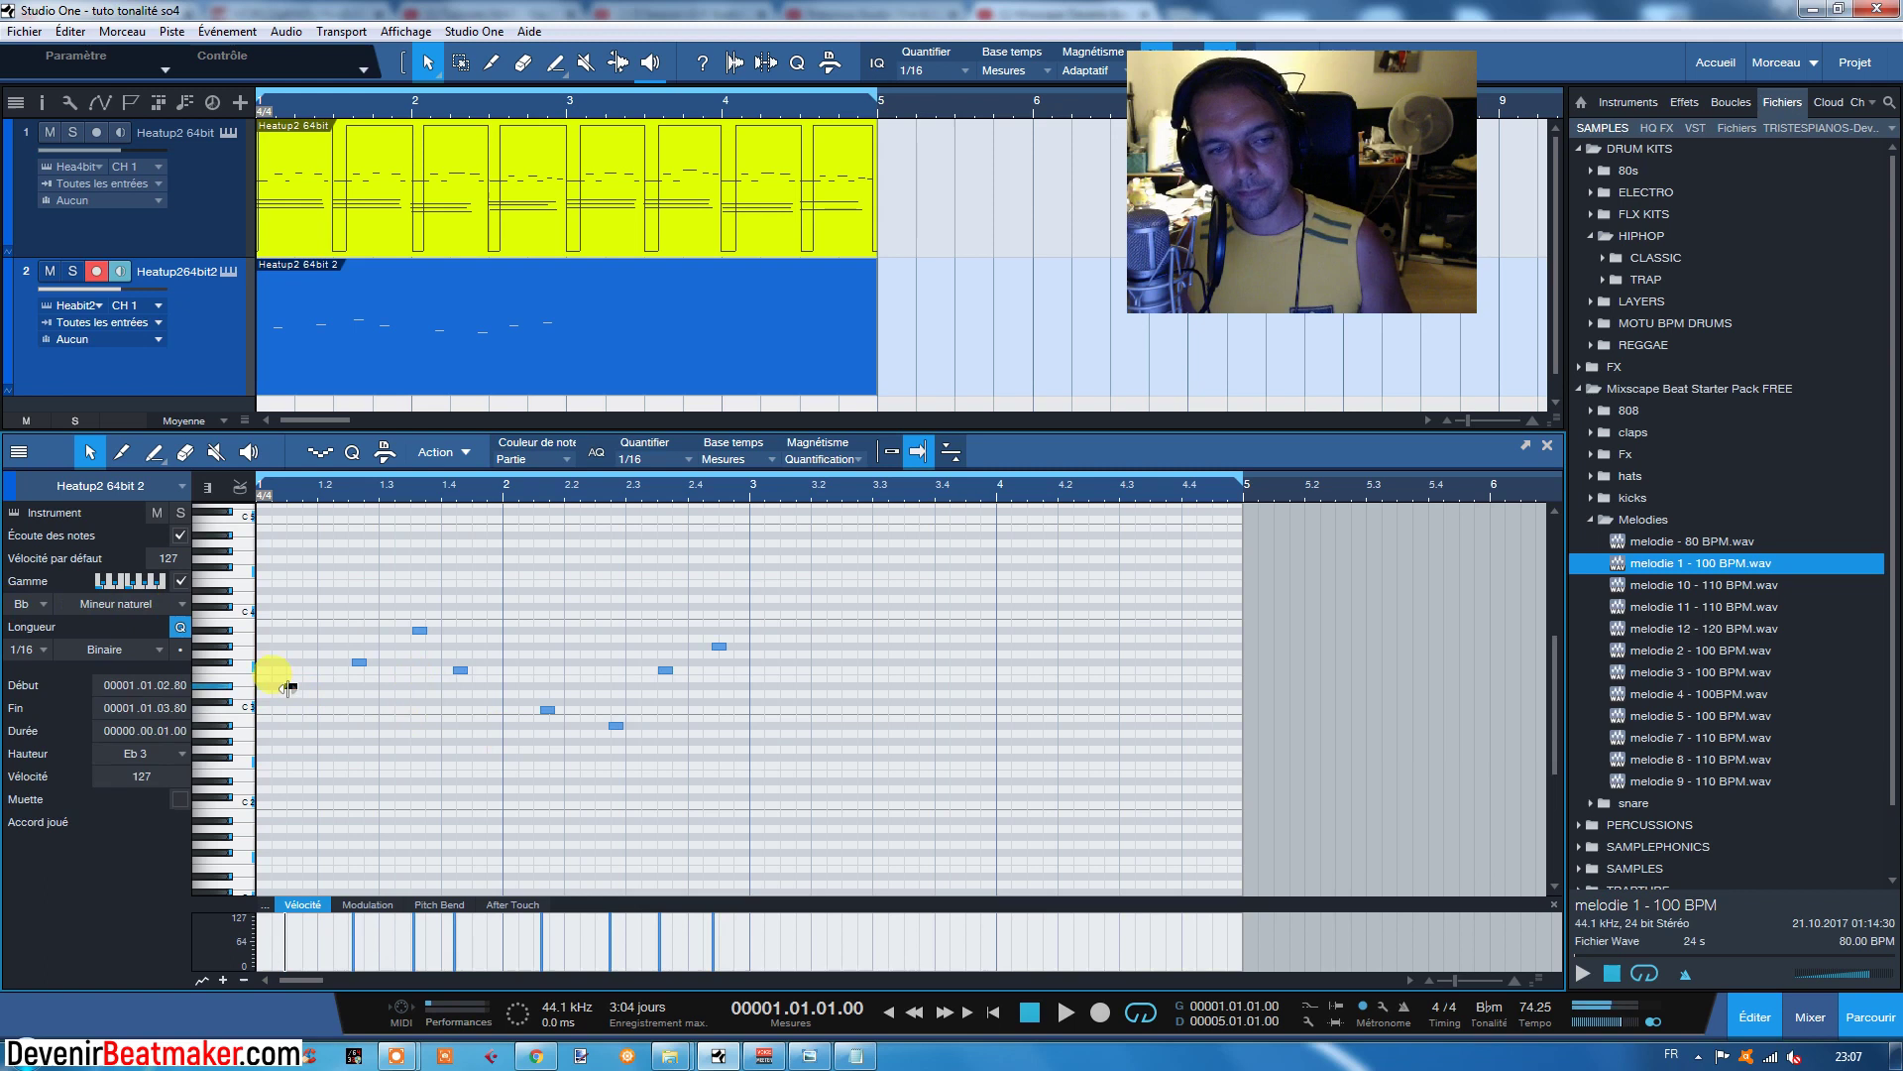
left_click(360, 661)
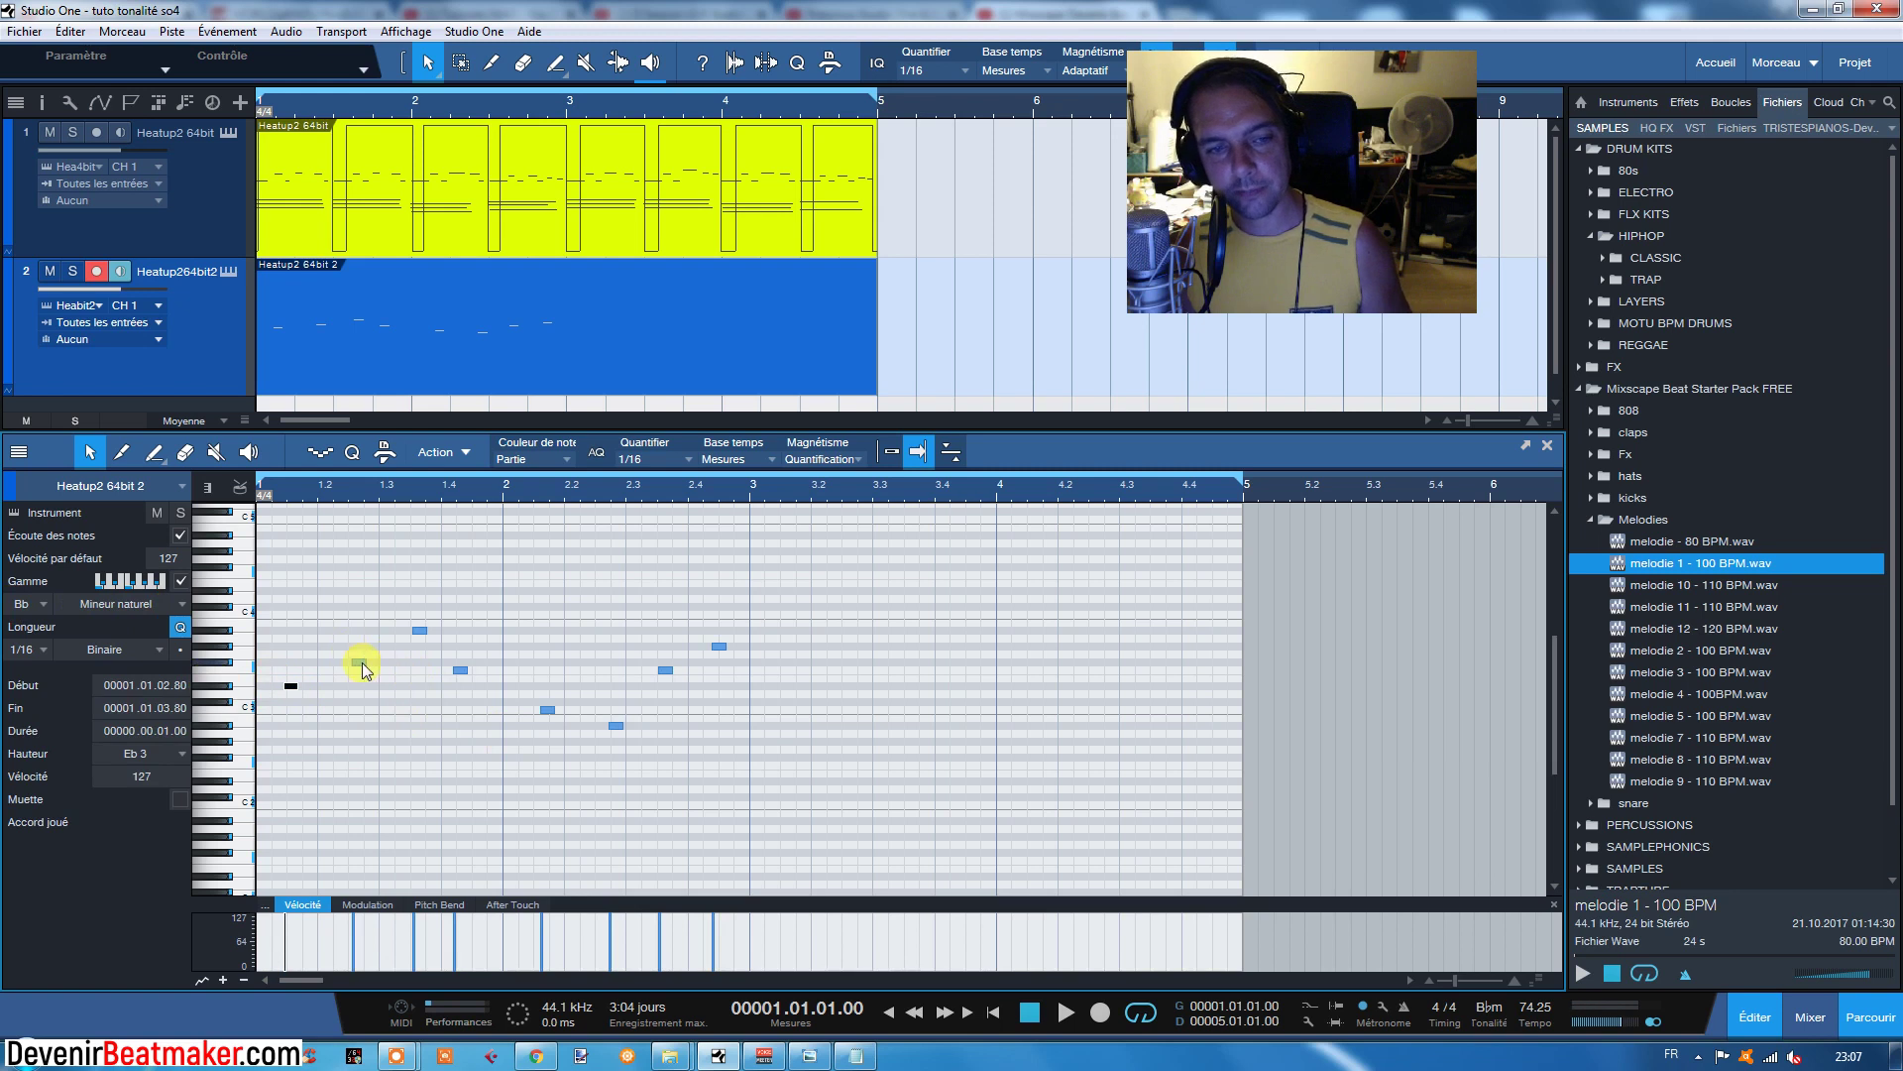
left_click(420, 630)
left_click_drag(426, 634, 466, 674)
left_click(547, 710)
left_click_drag(614, 726, 615, 727)
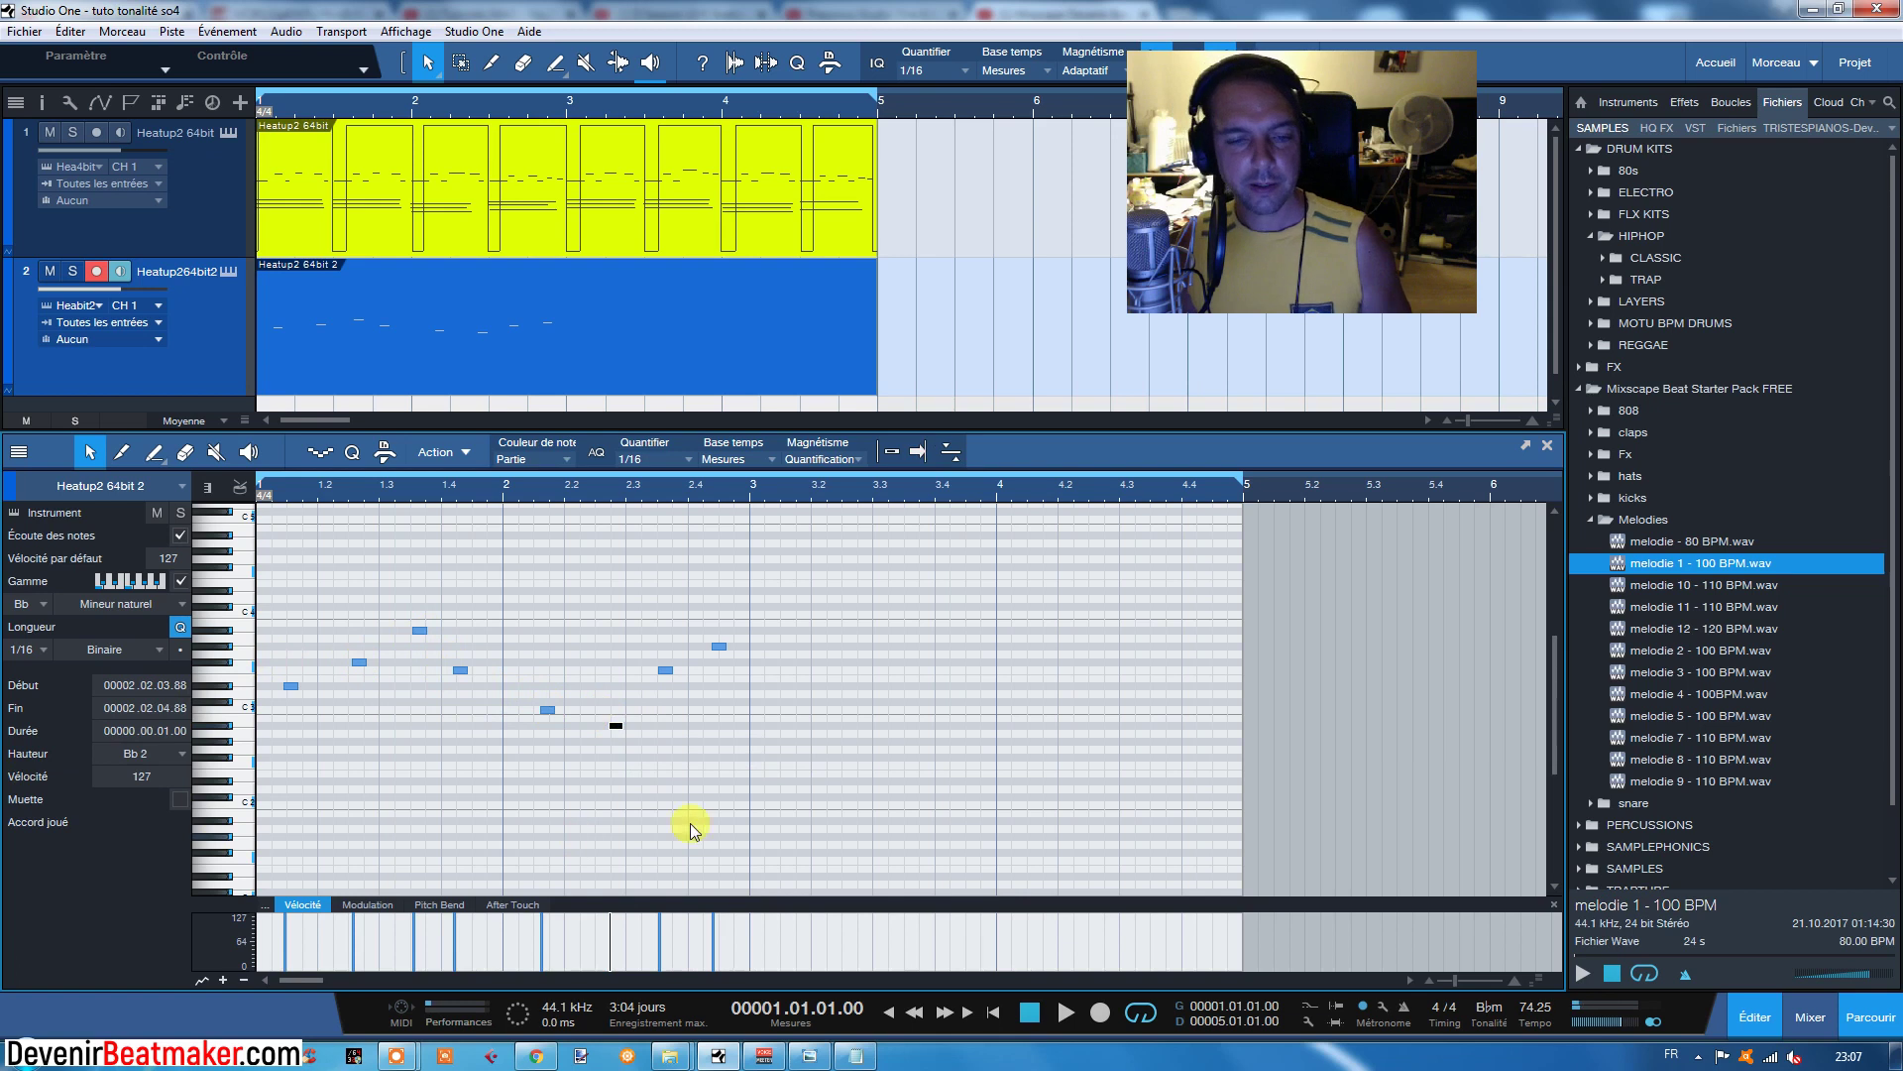
left_click_drag(260, 573, 805, 805)
key("Delete")
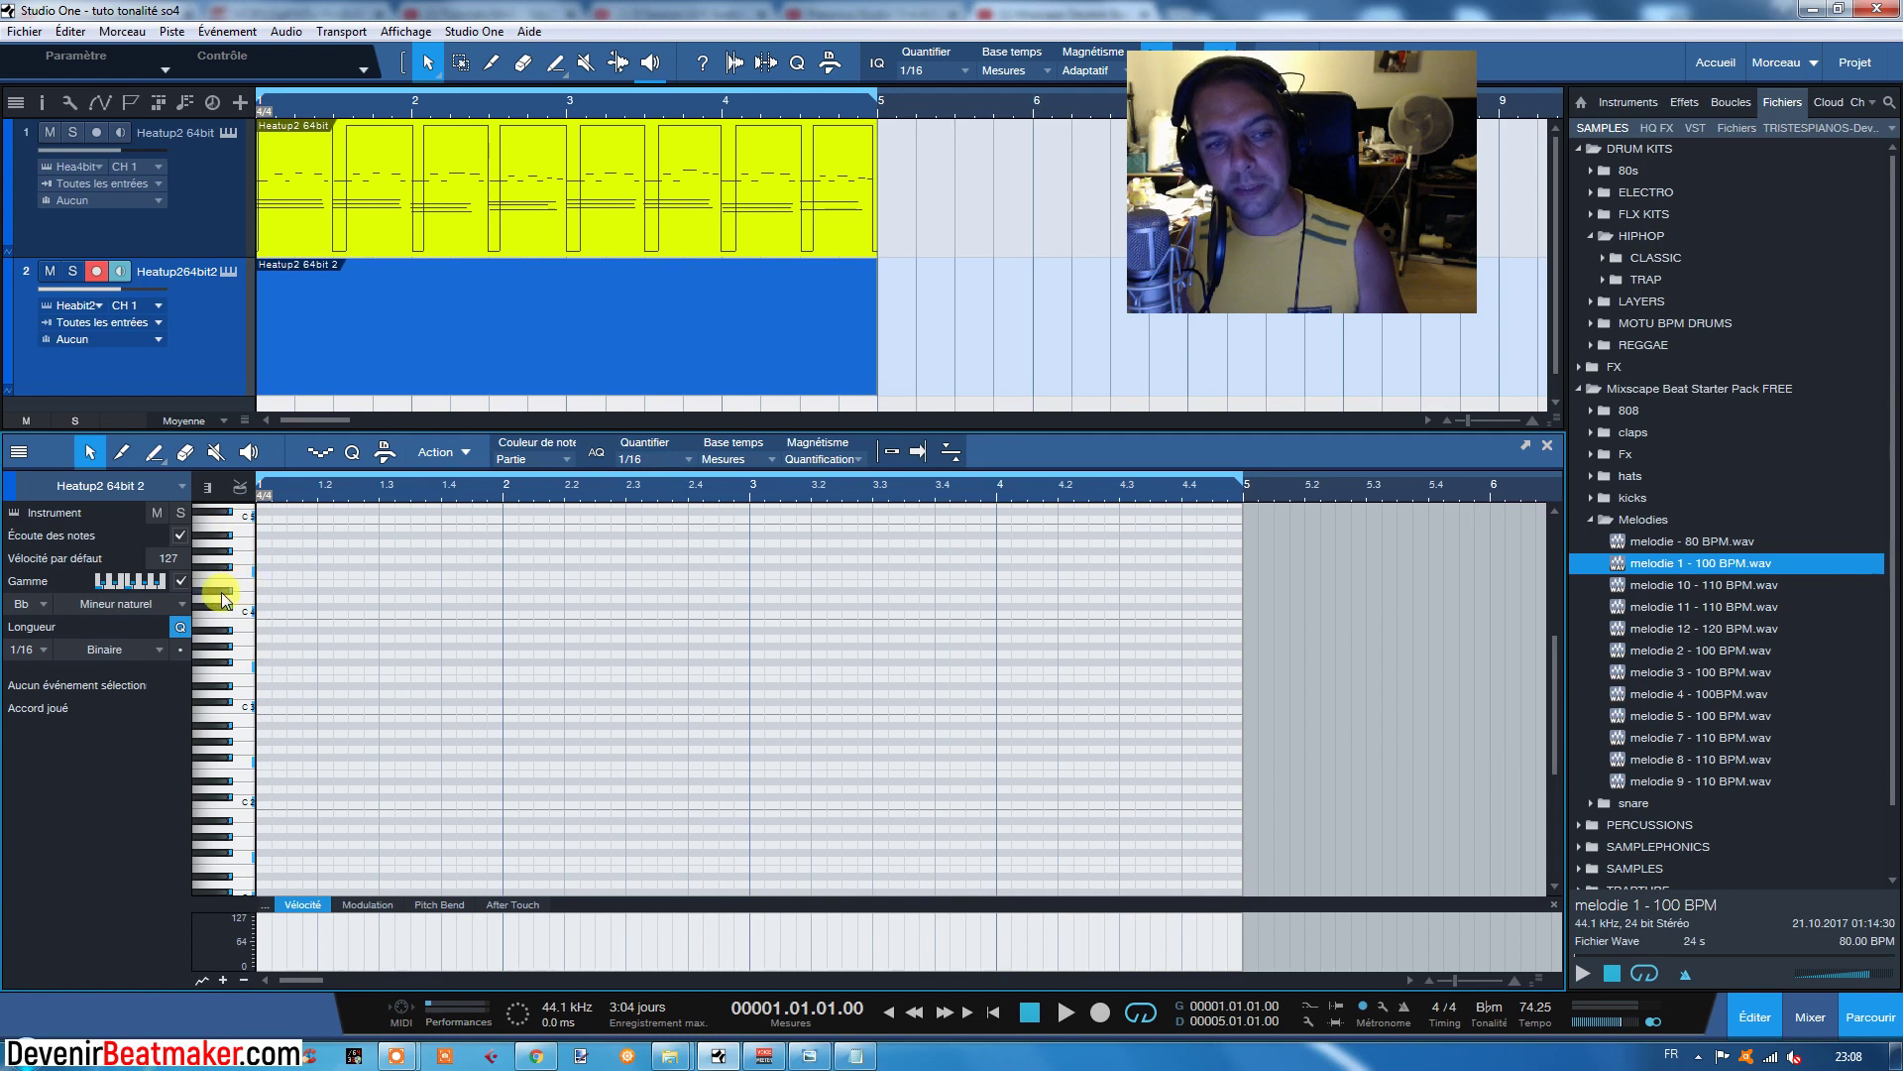
Step: Audition a key on the editor's piano keyboard and play the first bar of the original melody
left_click(224, 596)
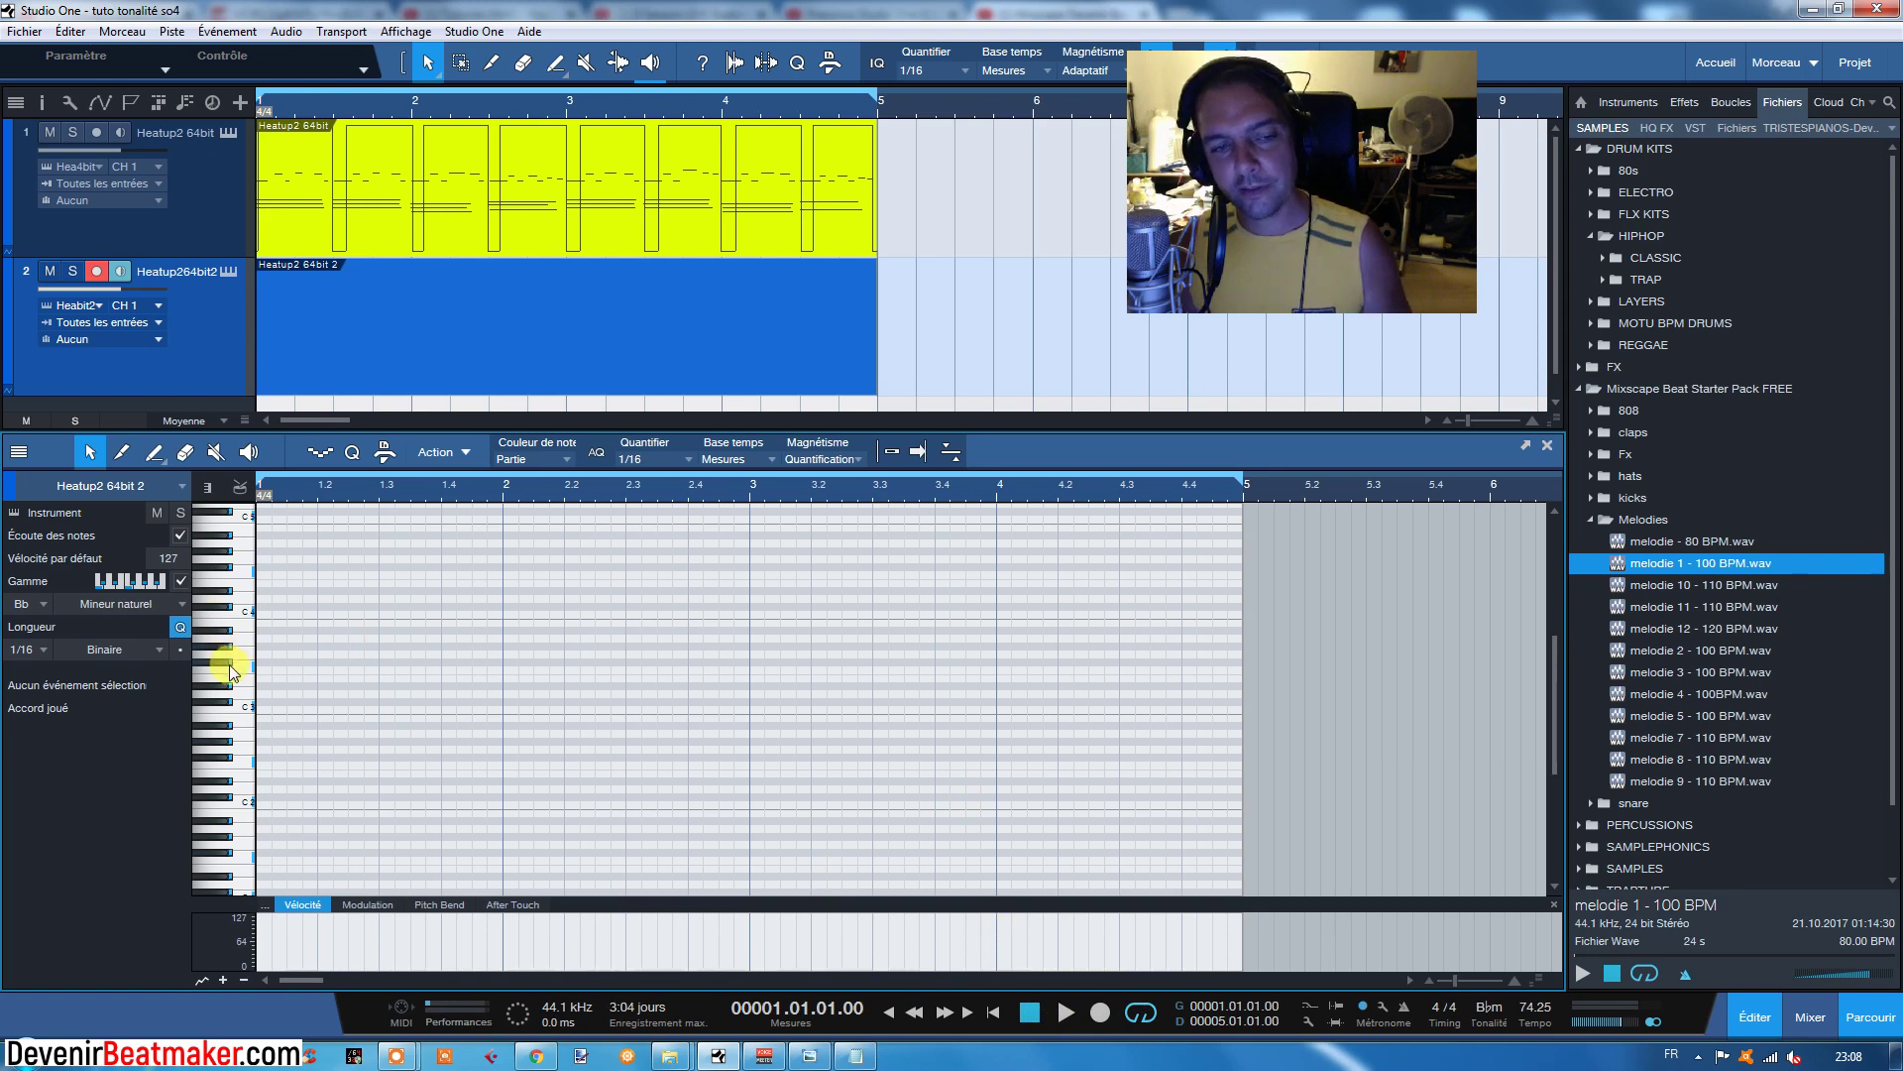
left_click(1066, 1013)
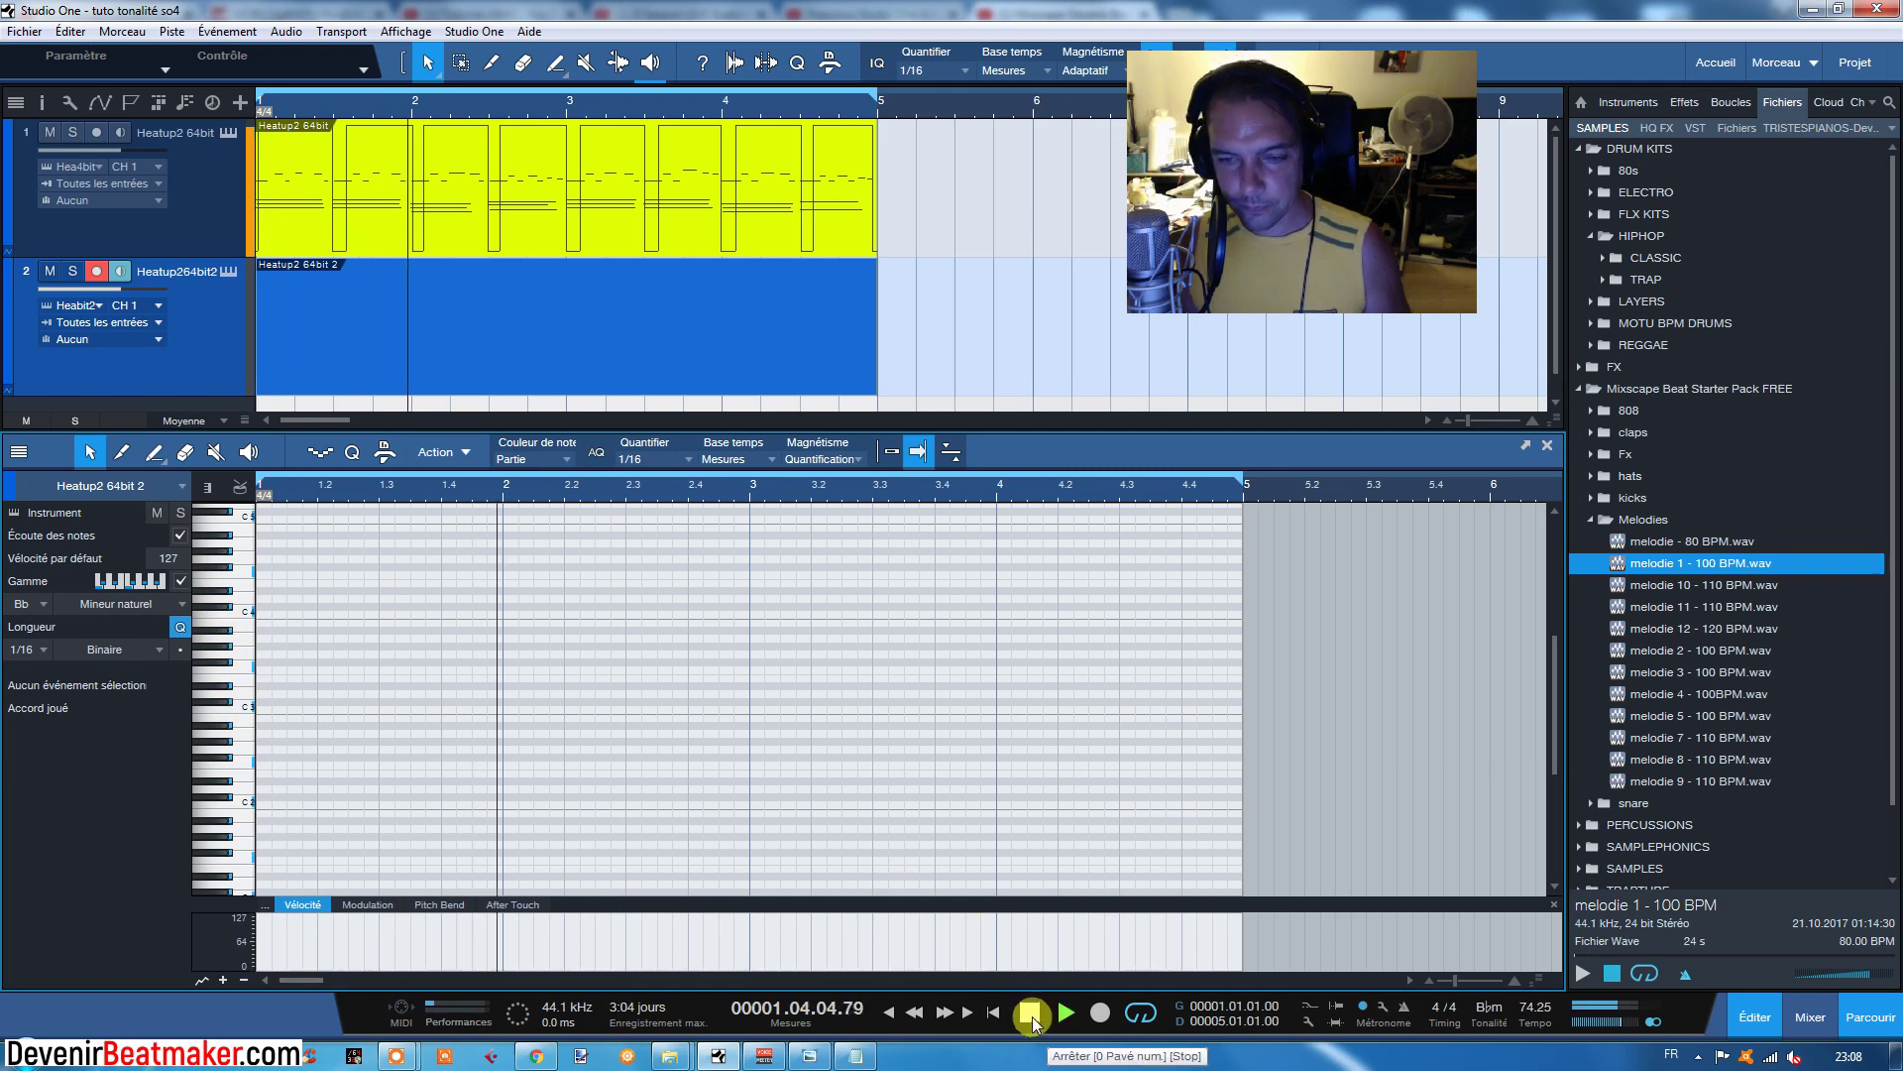
left_click(1032, 1015)
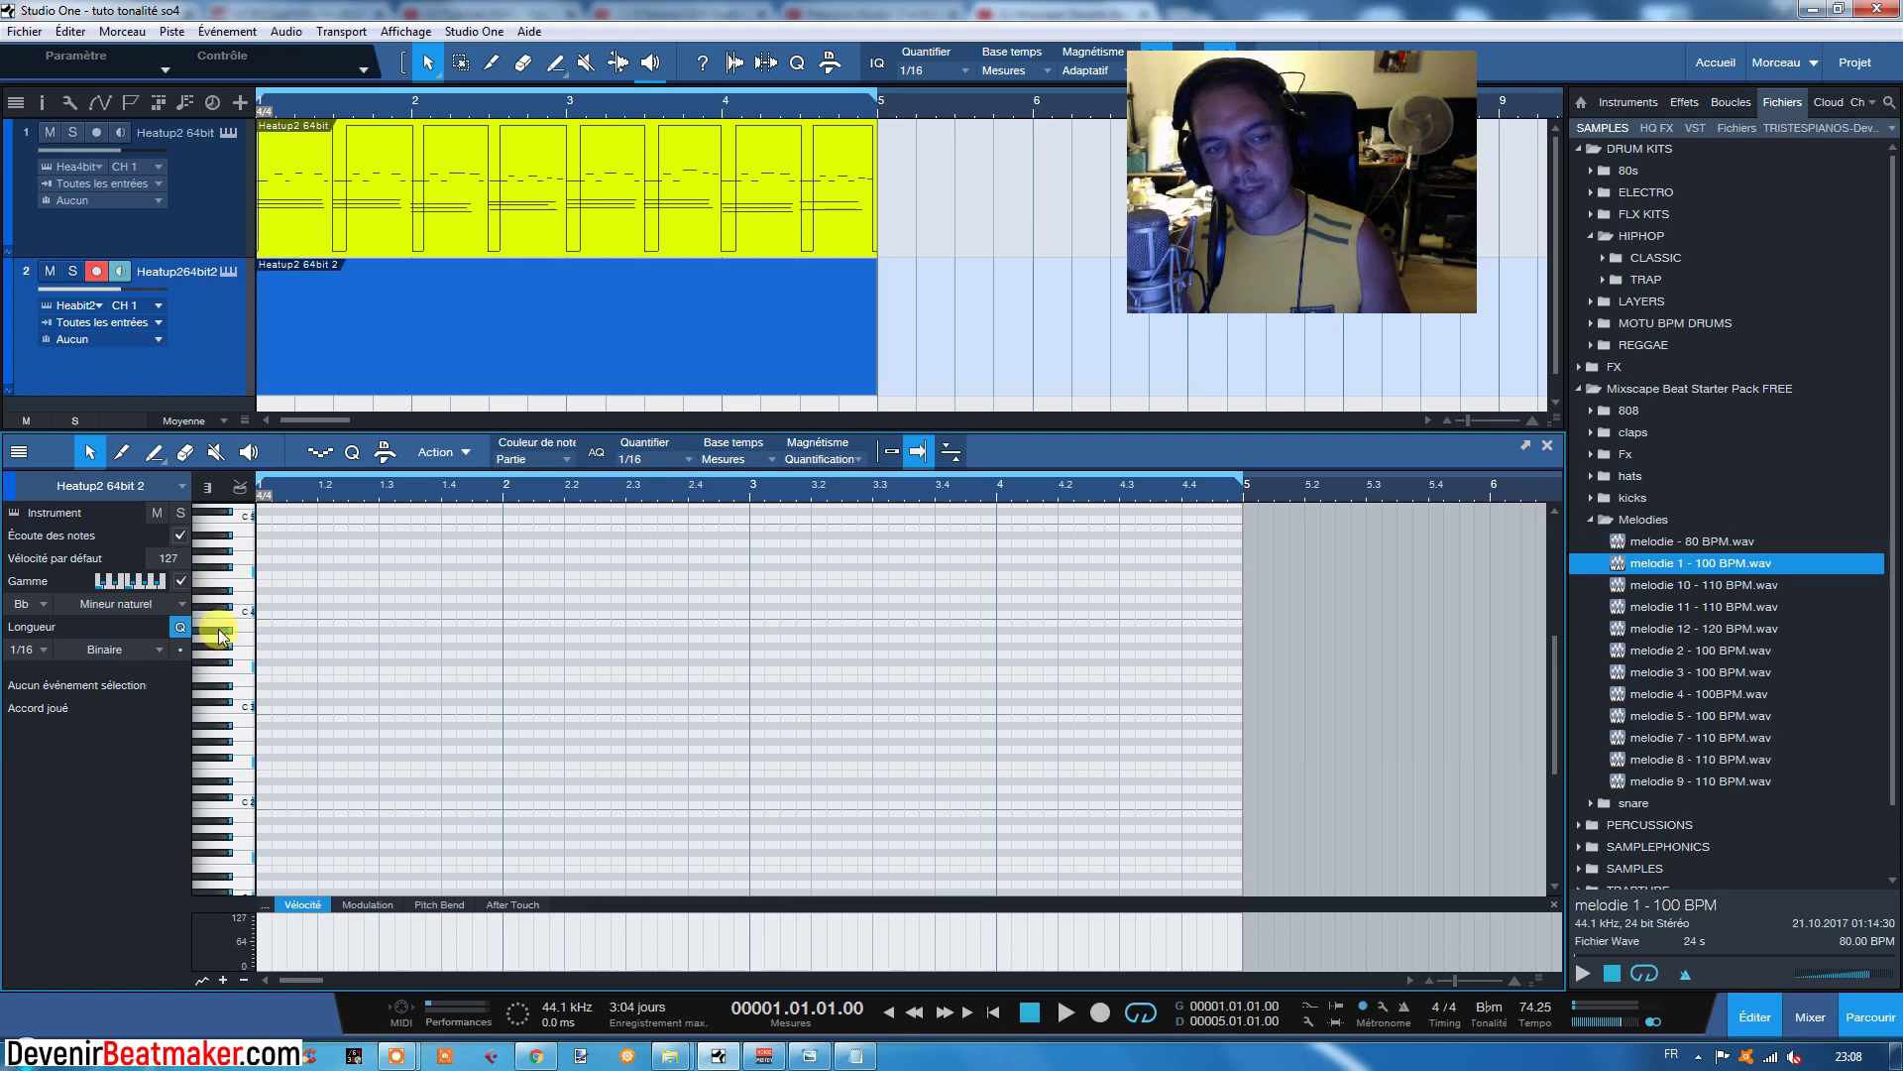
Step: Draw a long Bb 3 note spanning bar 1 of the second part and play it with the melody
left_click_drag(263, 636, 502, 635)
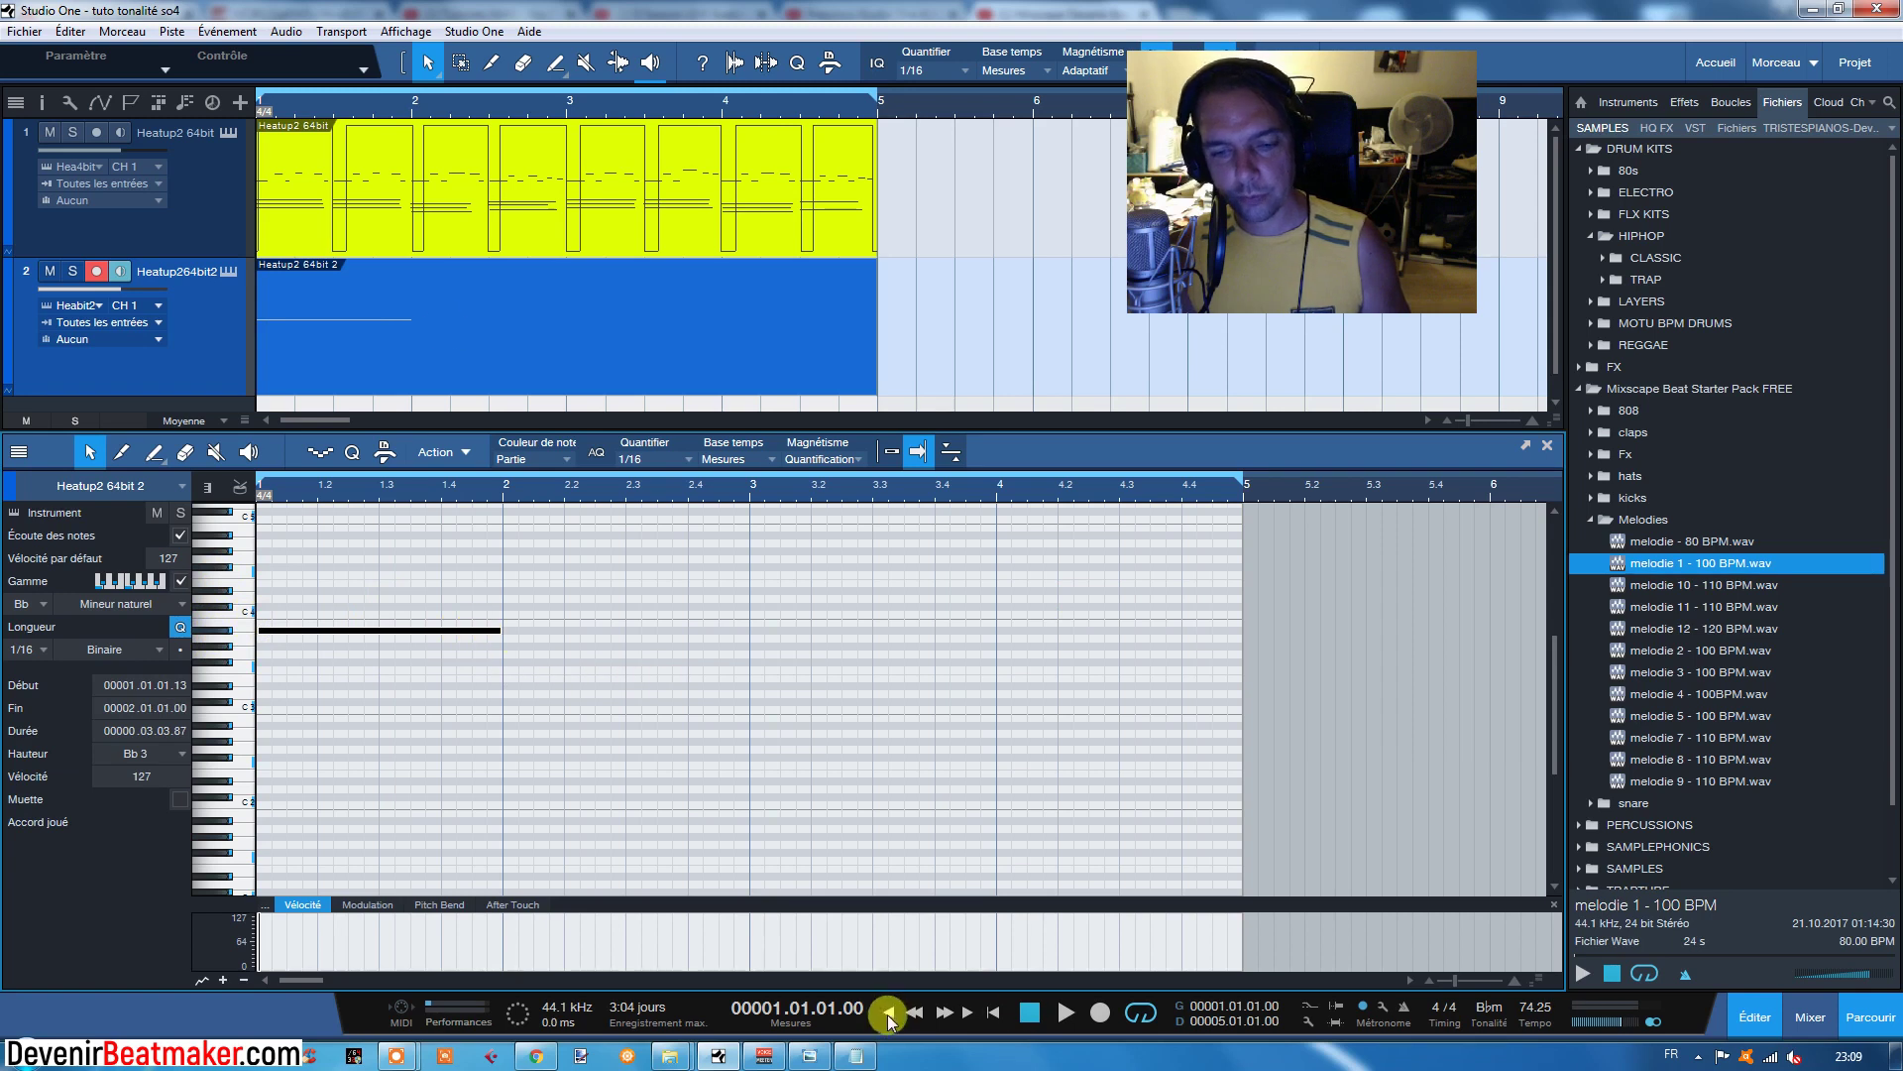
key("space")
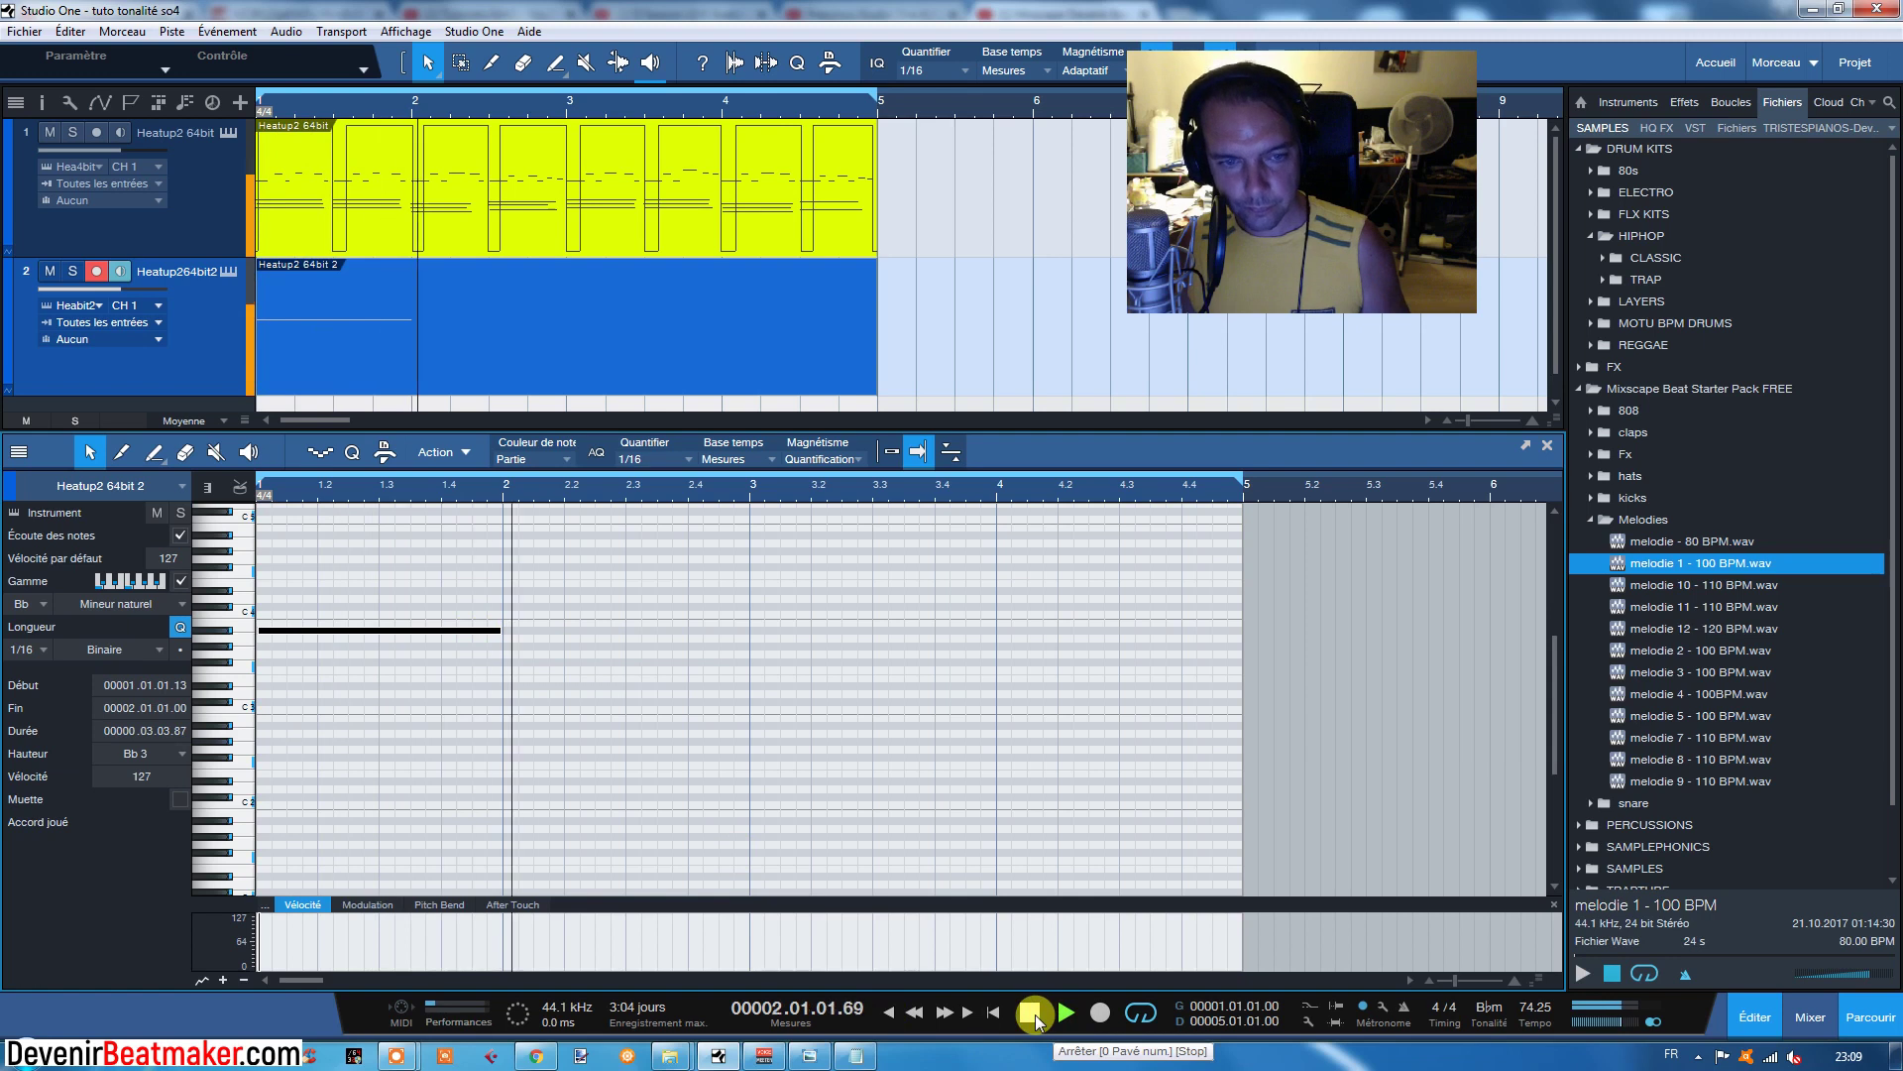
left_click(1033, 1012)
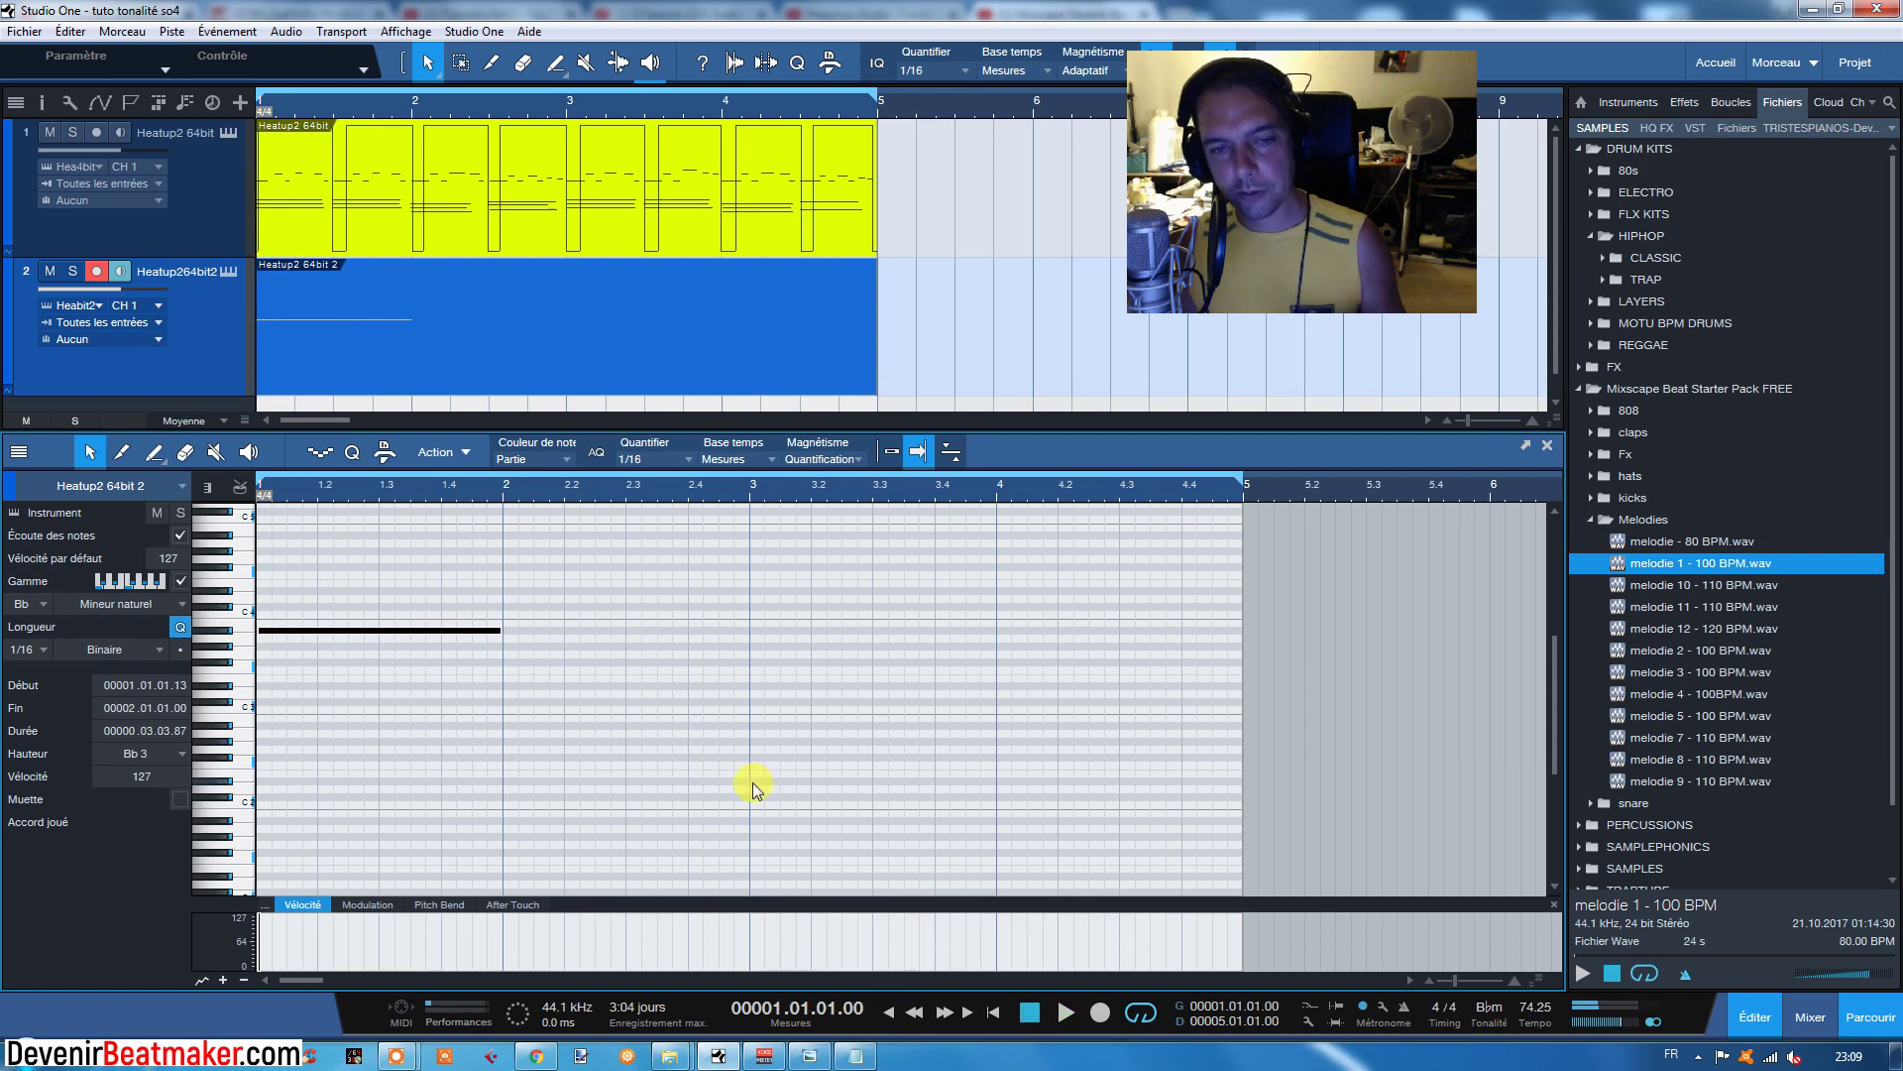
Step: Draw a Db 4 note from the start of bar 2 to beat 2.3 and play it with the melody
left_click(218, 615)
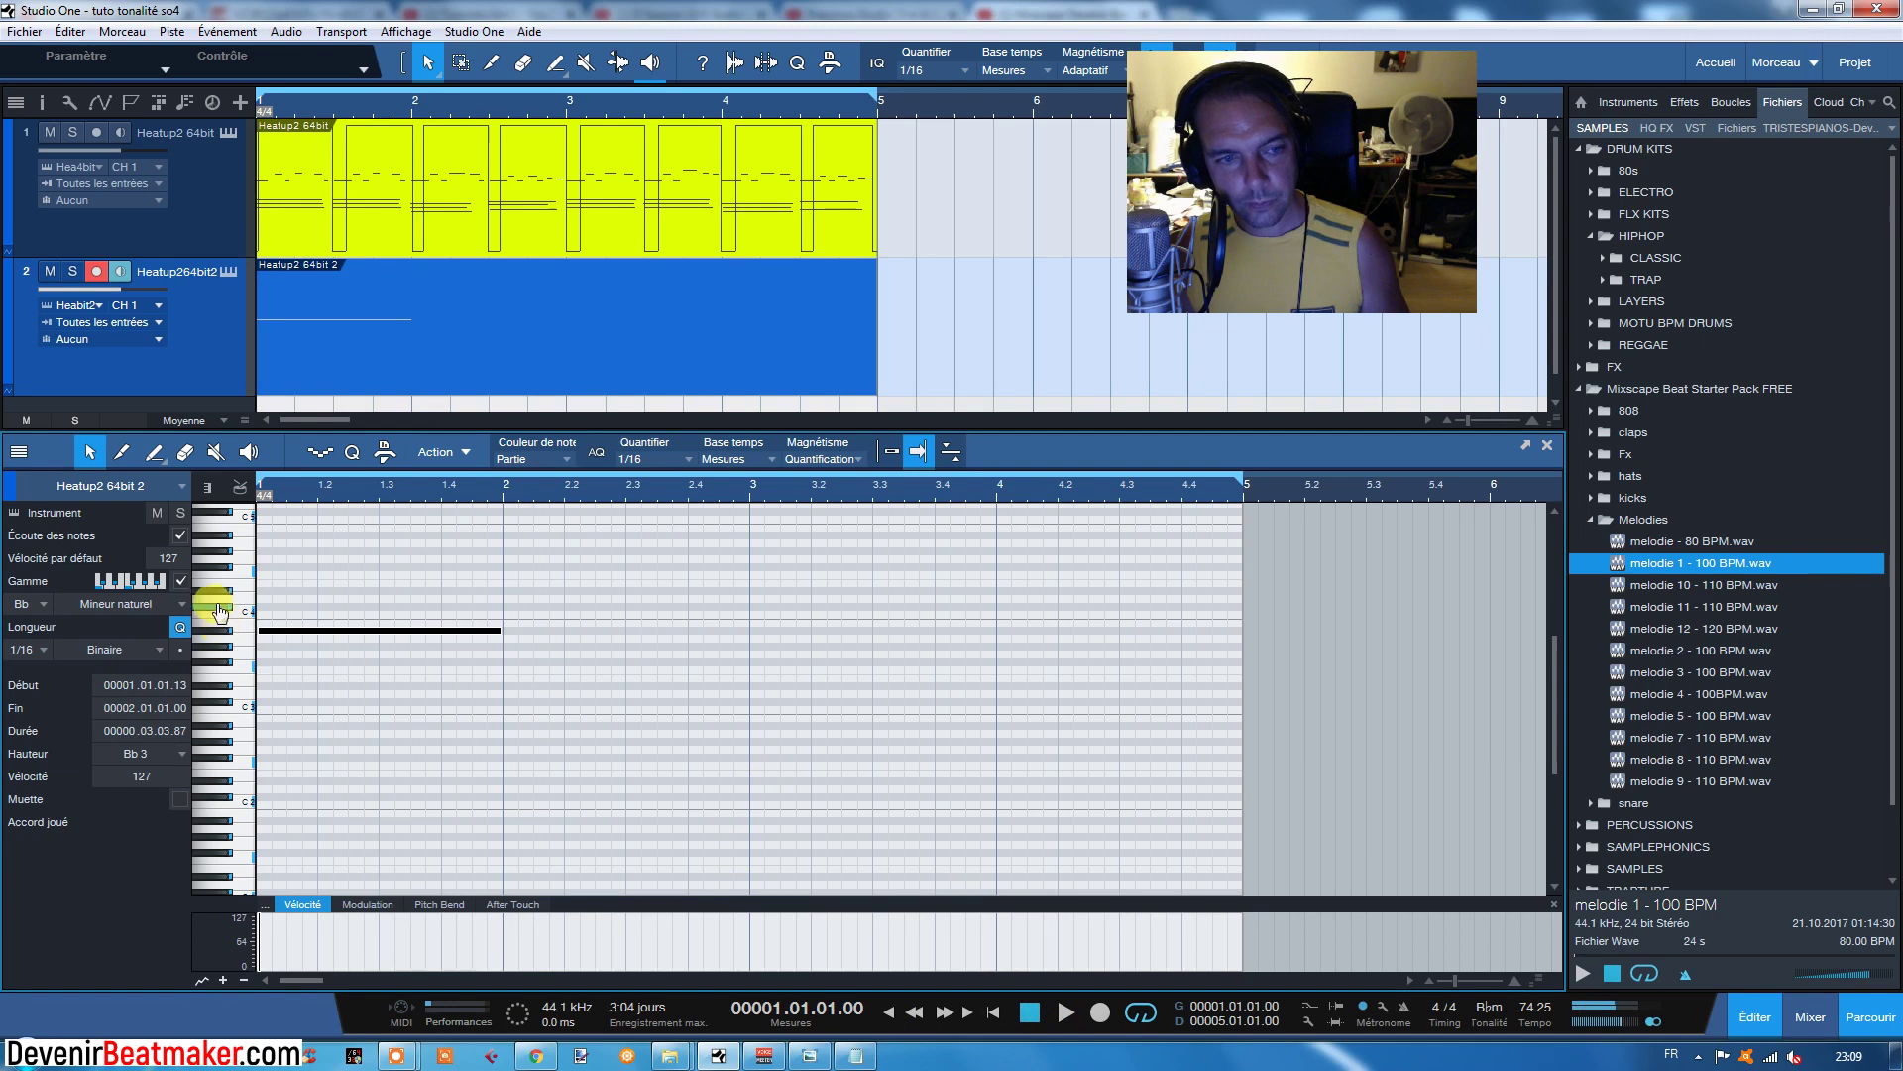
left_click(505, 608)
left_click_drag(511, 608, 627, 605)
left_click(889, 1013)
left_click(1067, 1007)
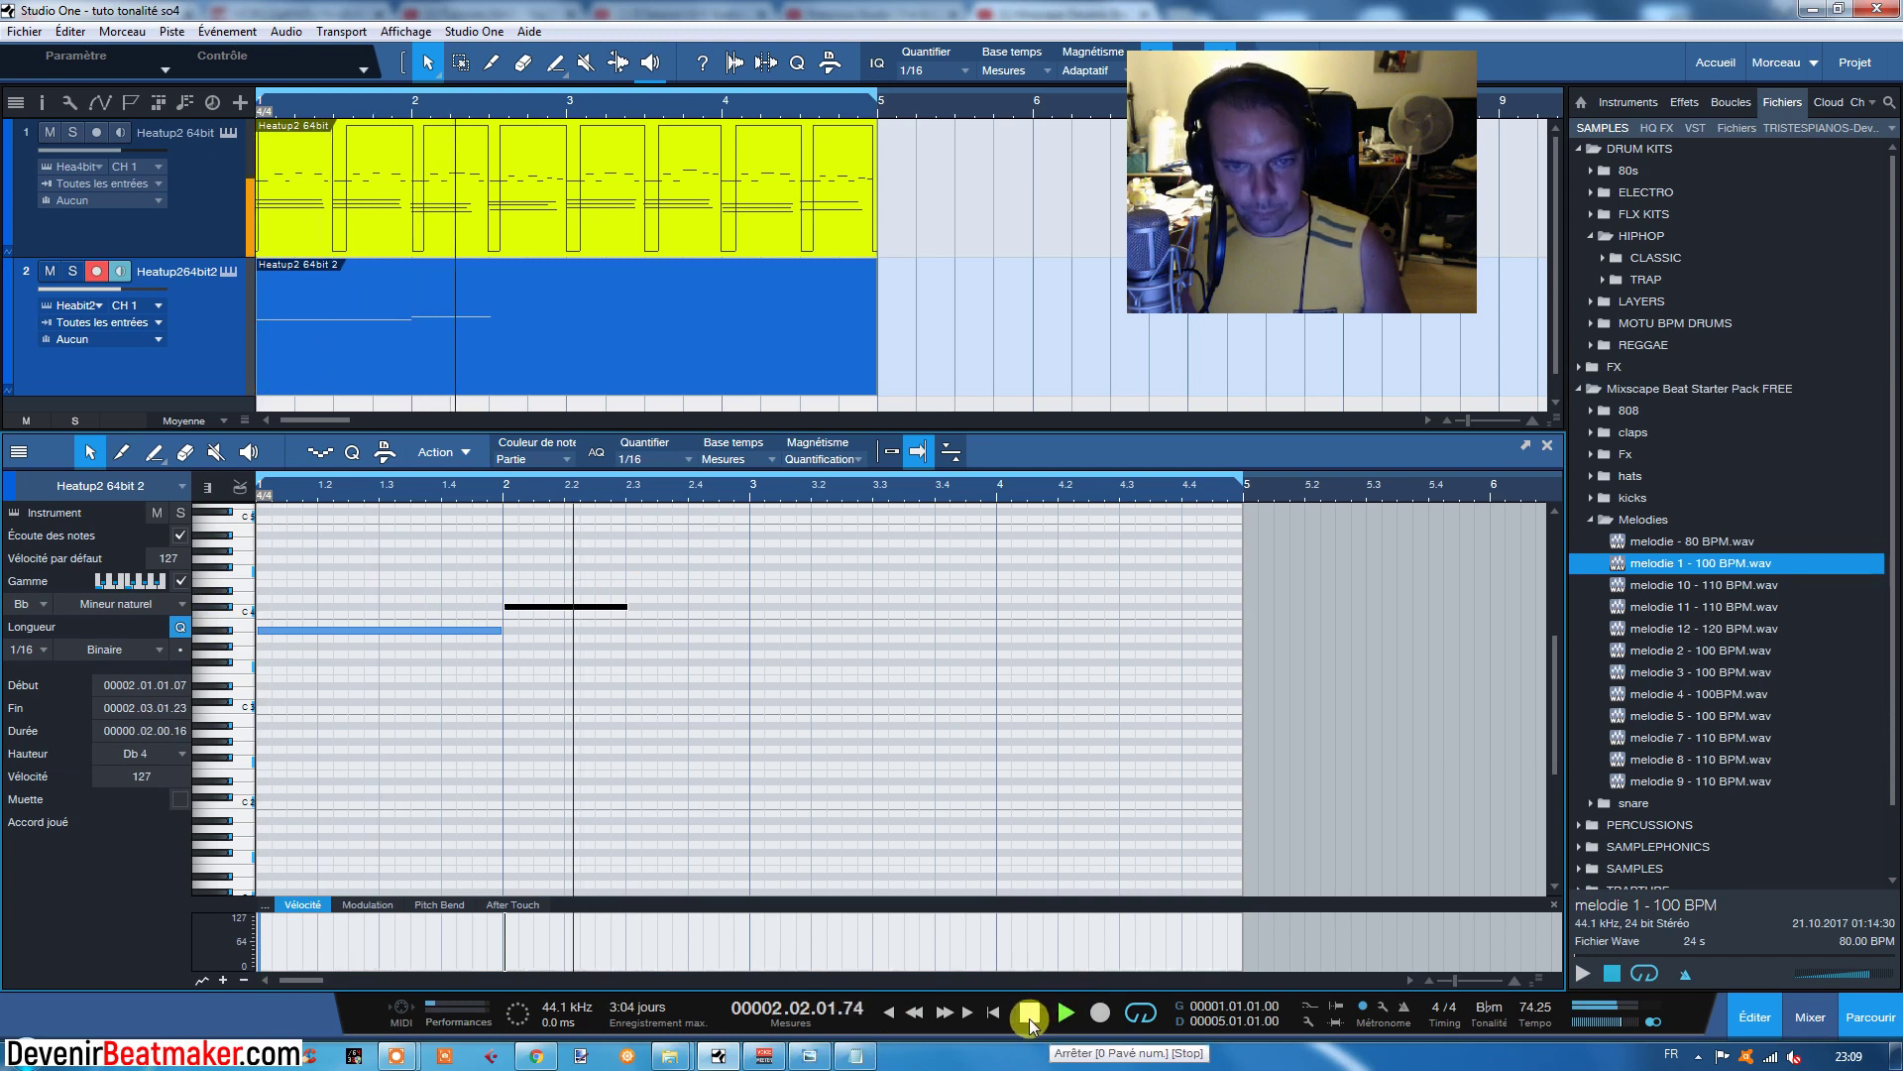
left_click(1030, 1013)
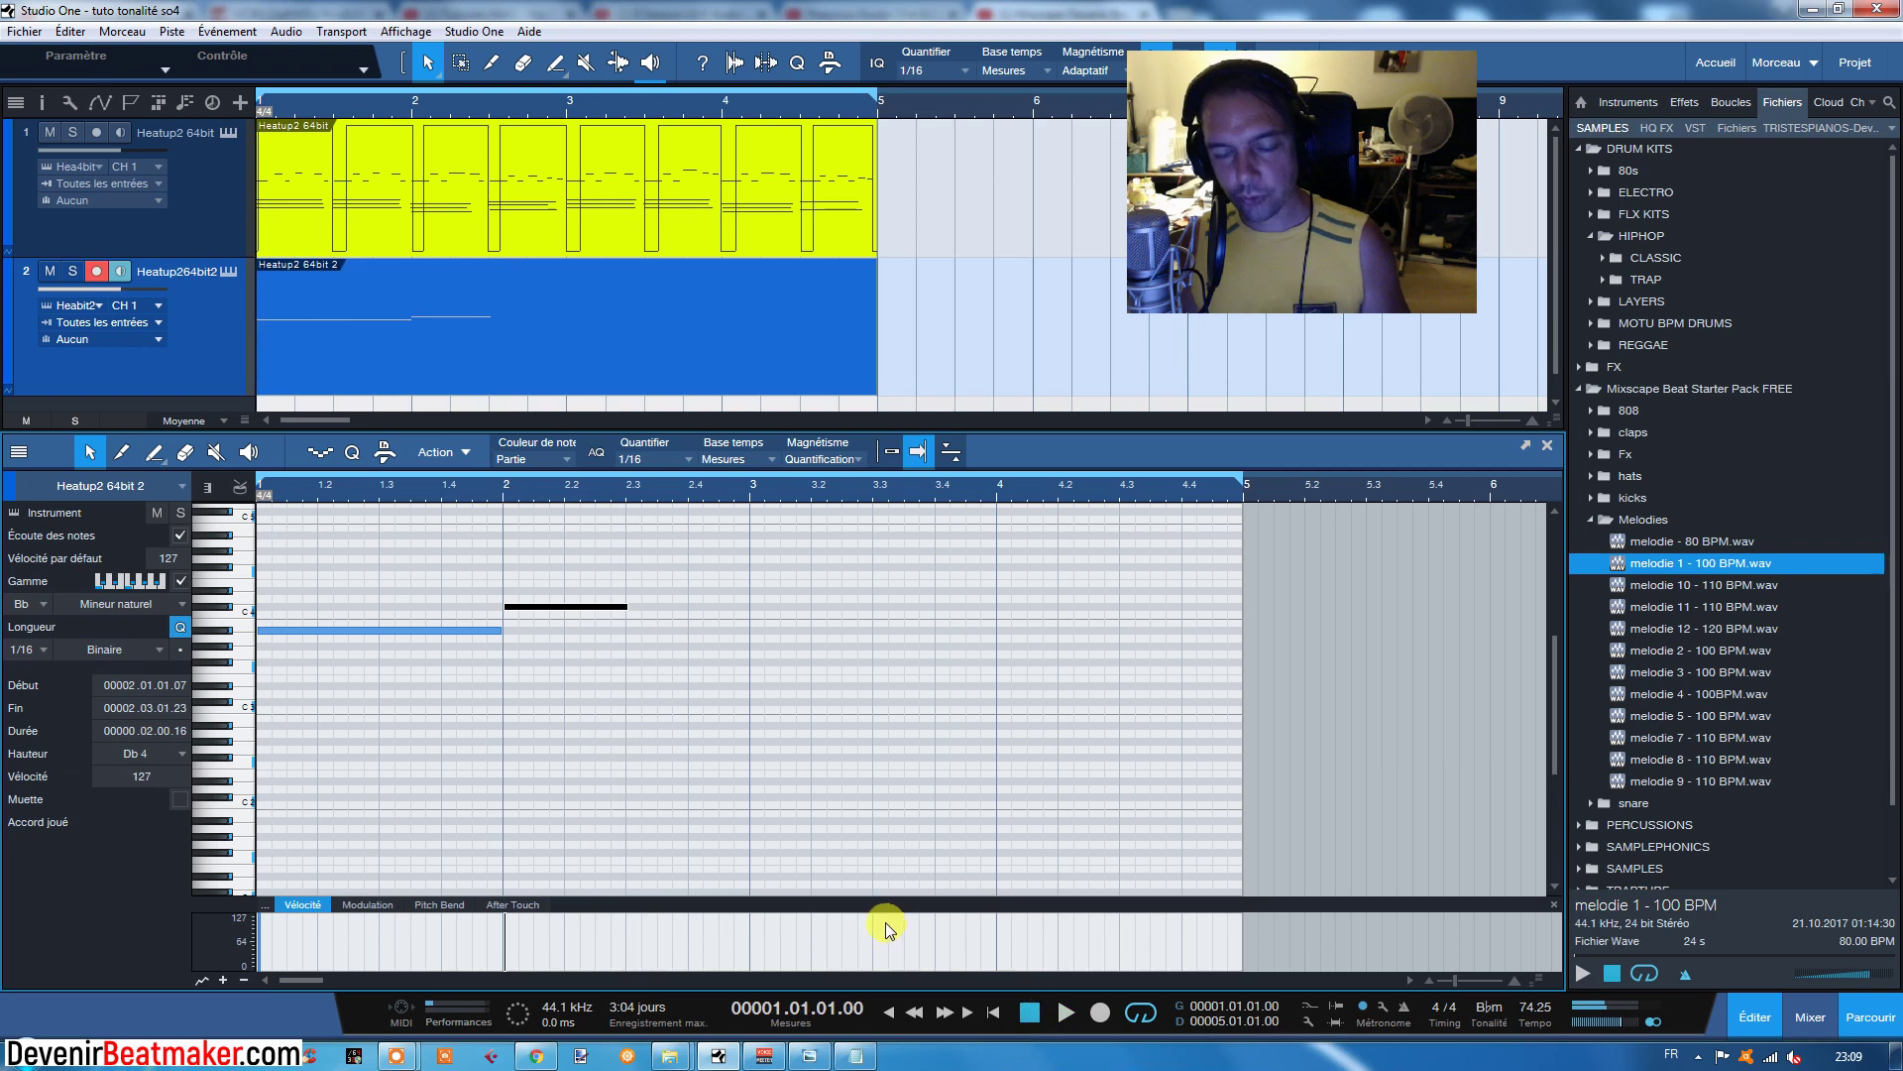
Step: Draw an Eb 4 note from beat 2.3 to the start of bar 3 and play the notes with the melody
left_click(219, 536)
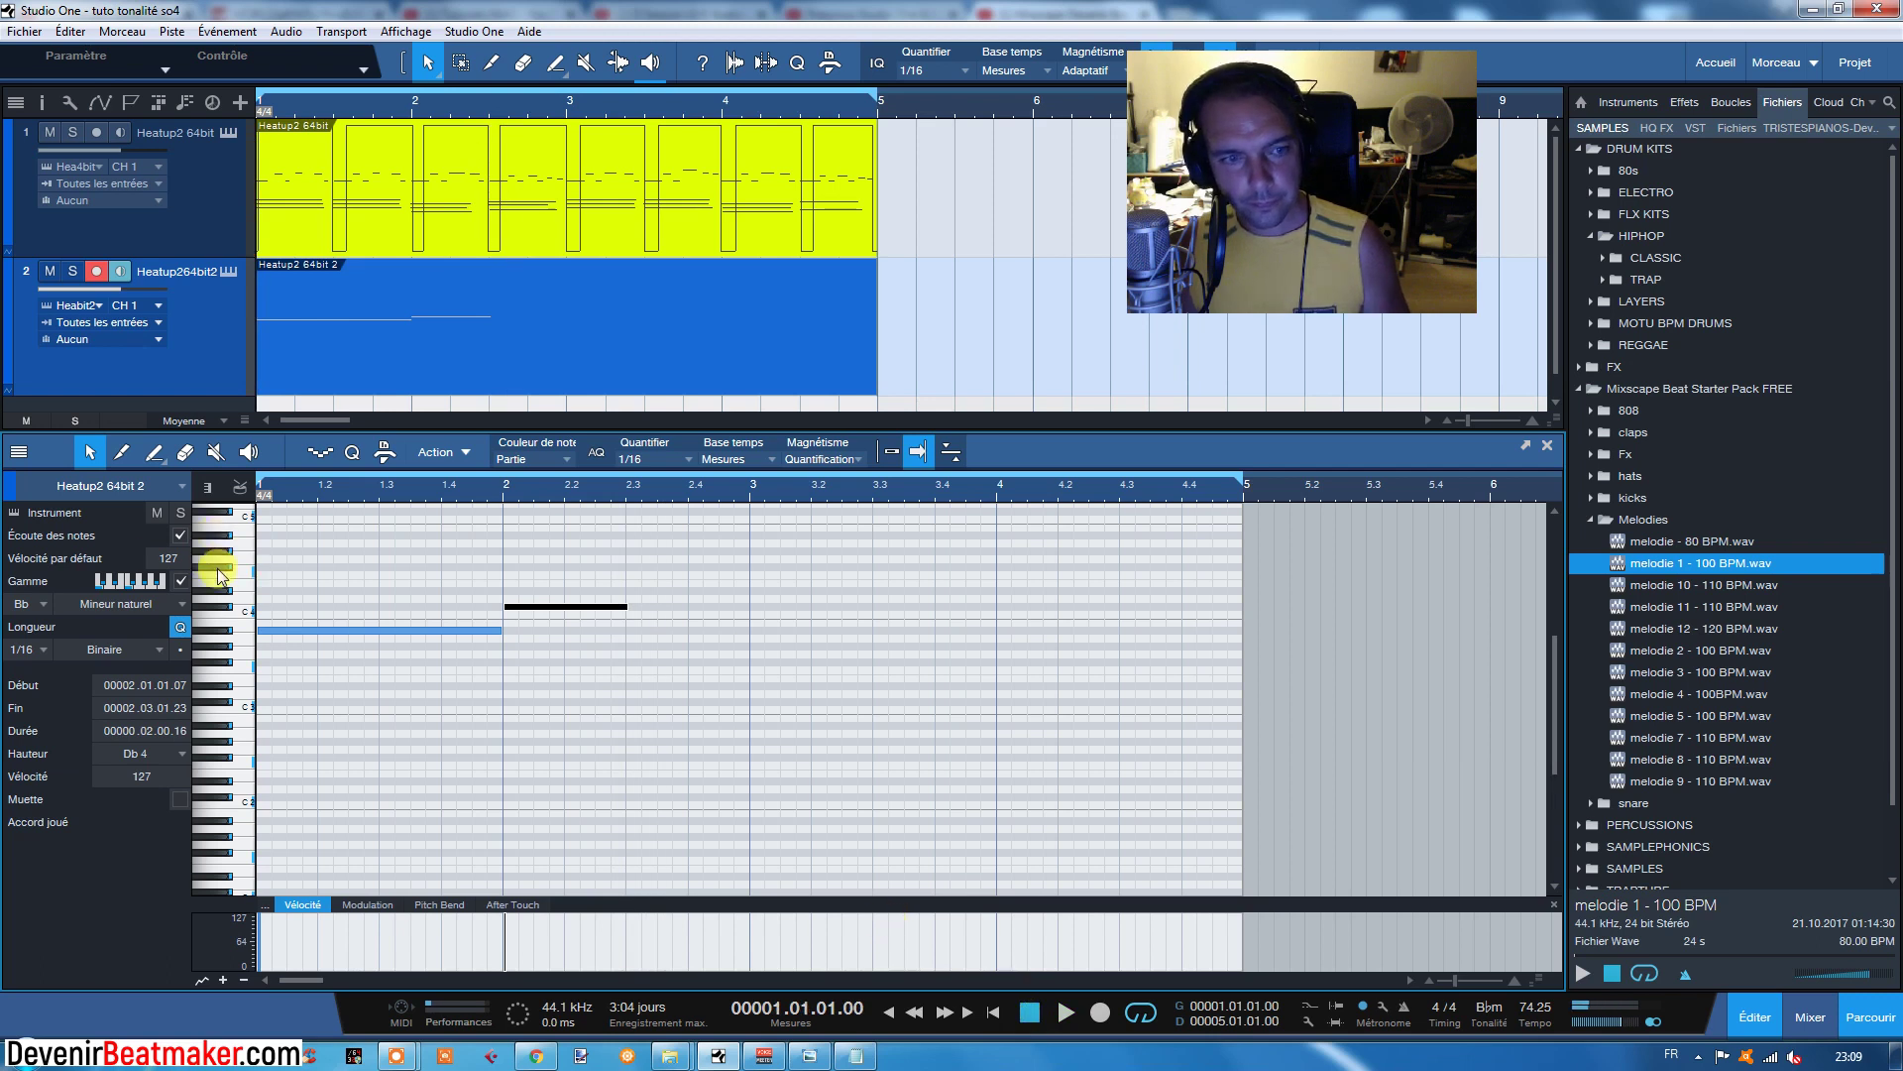
left_click(219, 591)
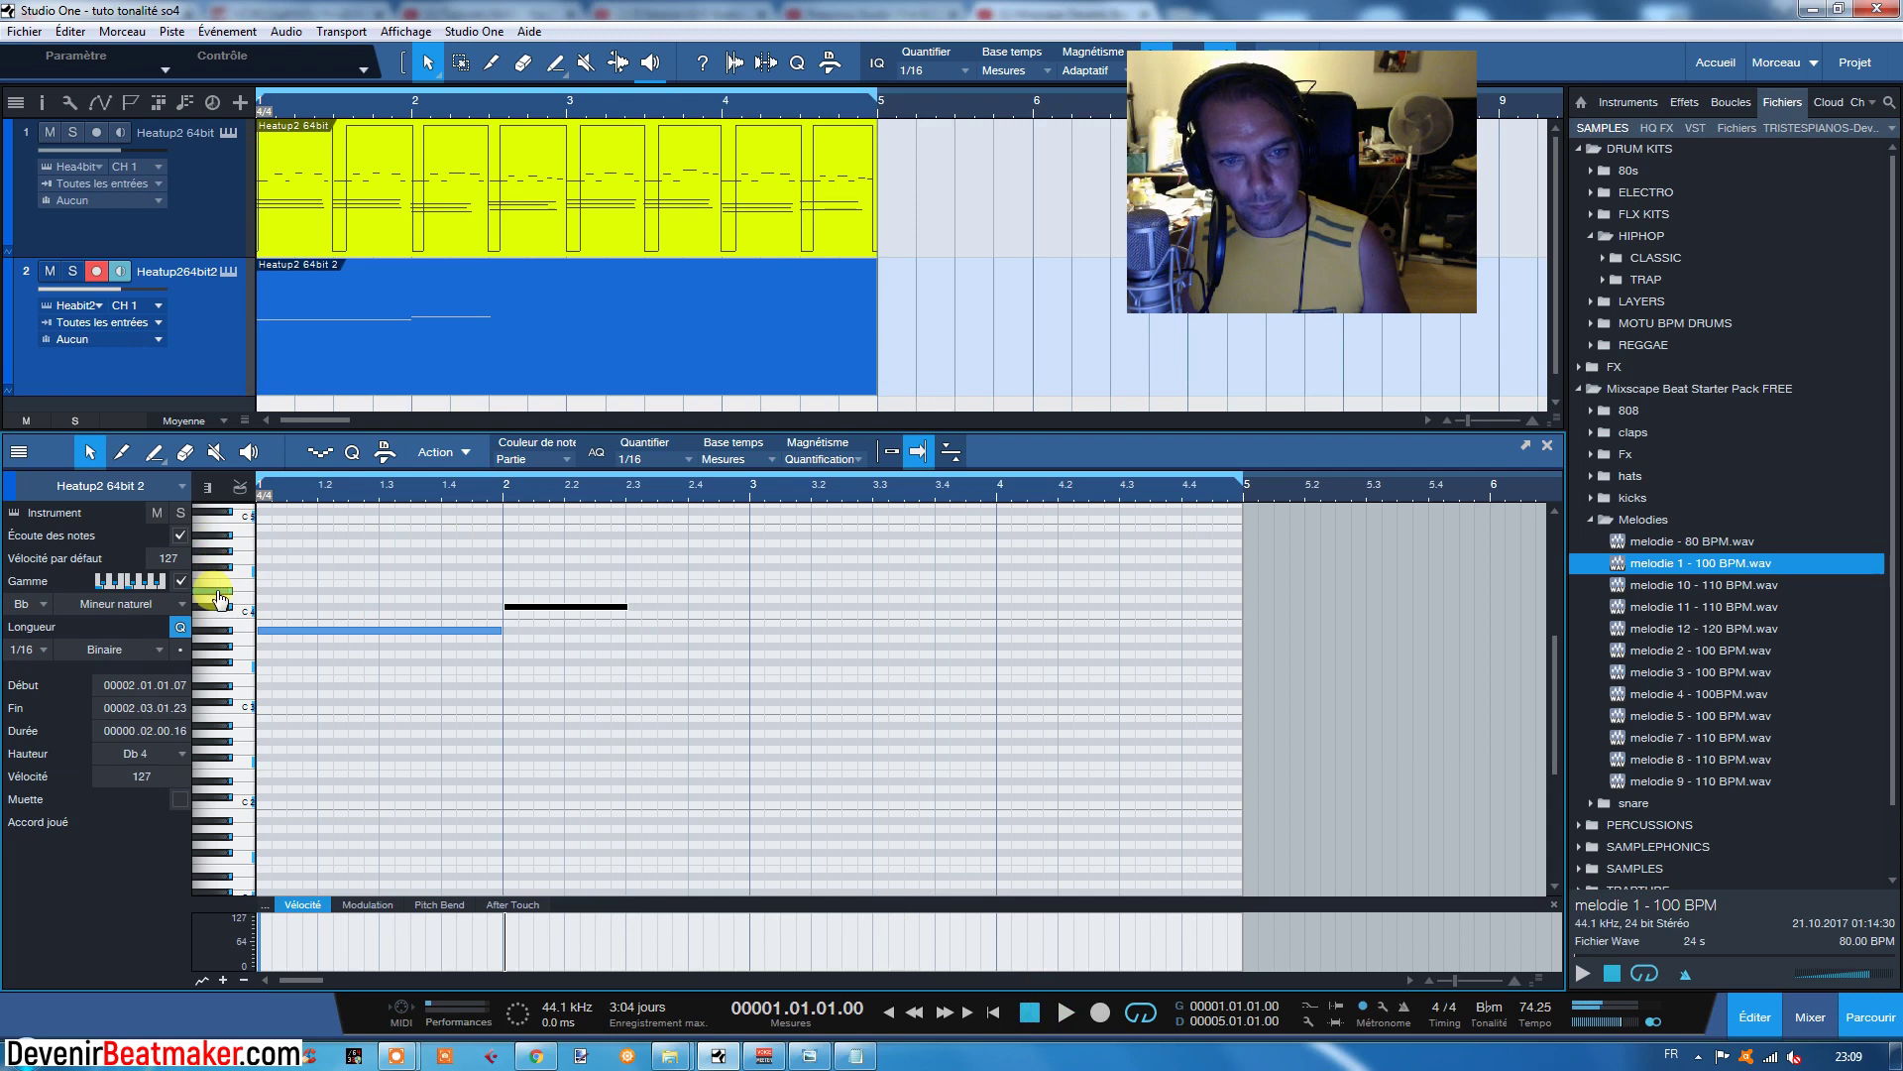
left_click_drag(631, 587, 633, 595)
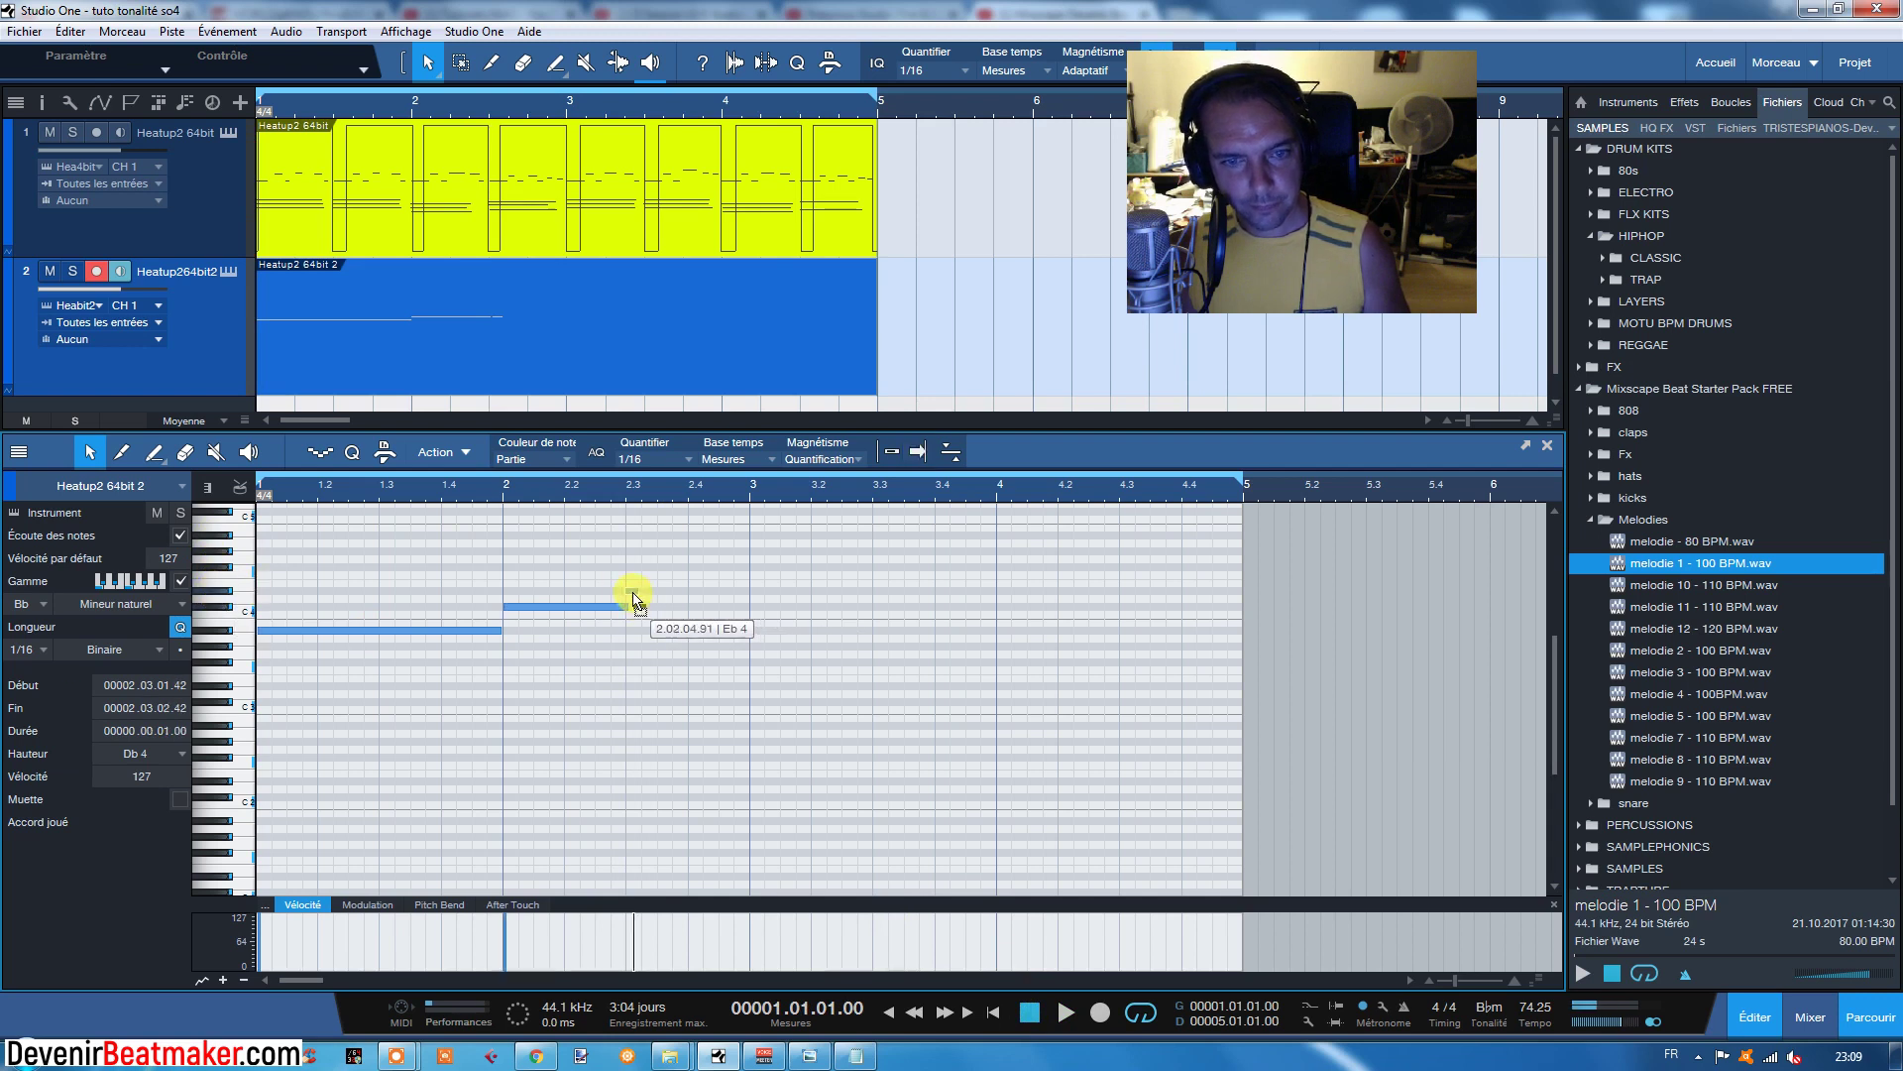
left_click_drag(630, 593, 749, 601)
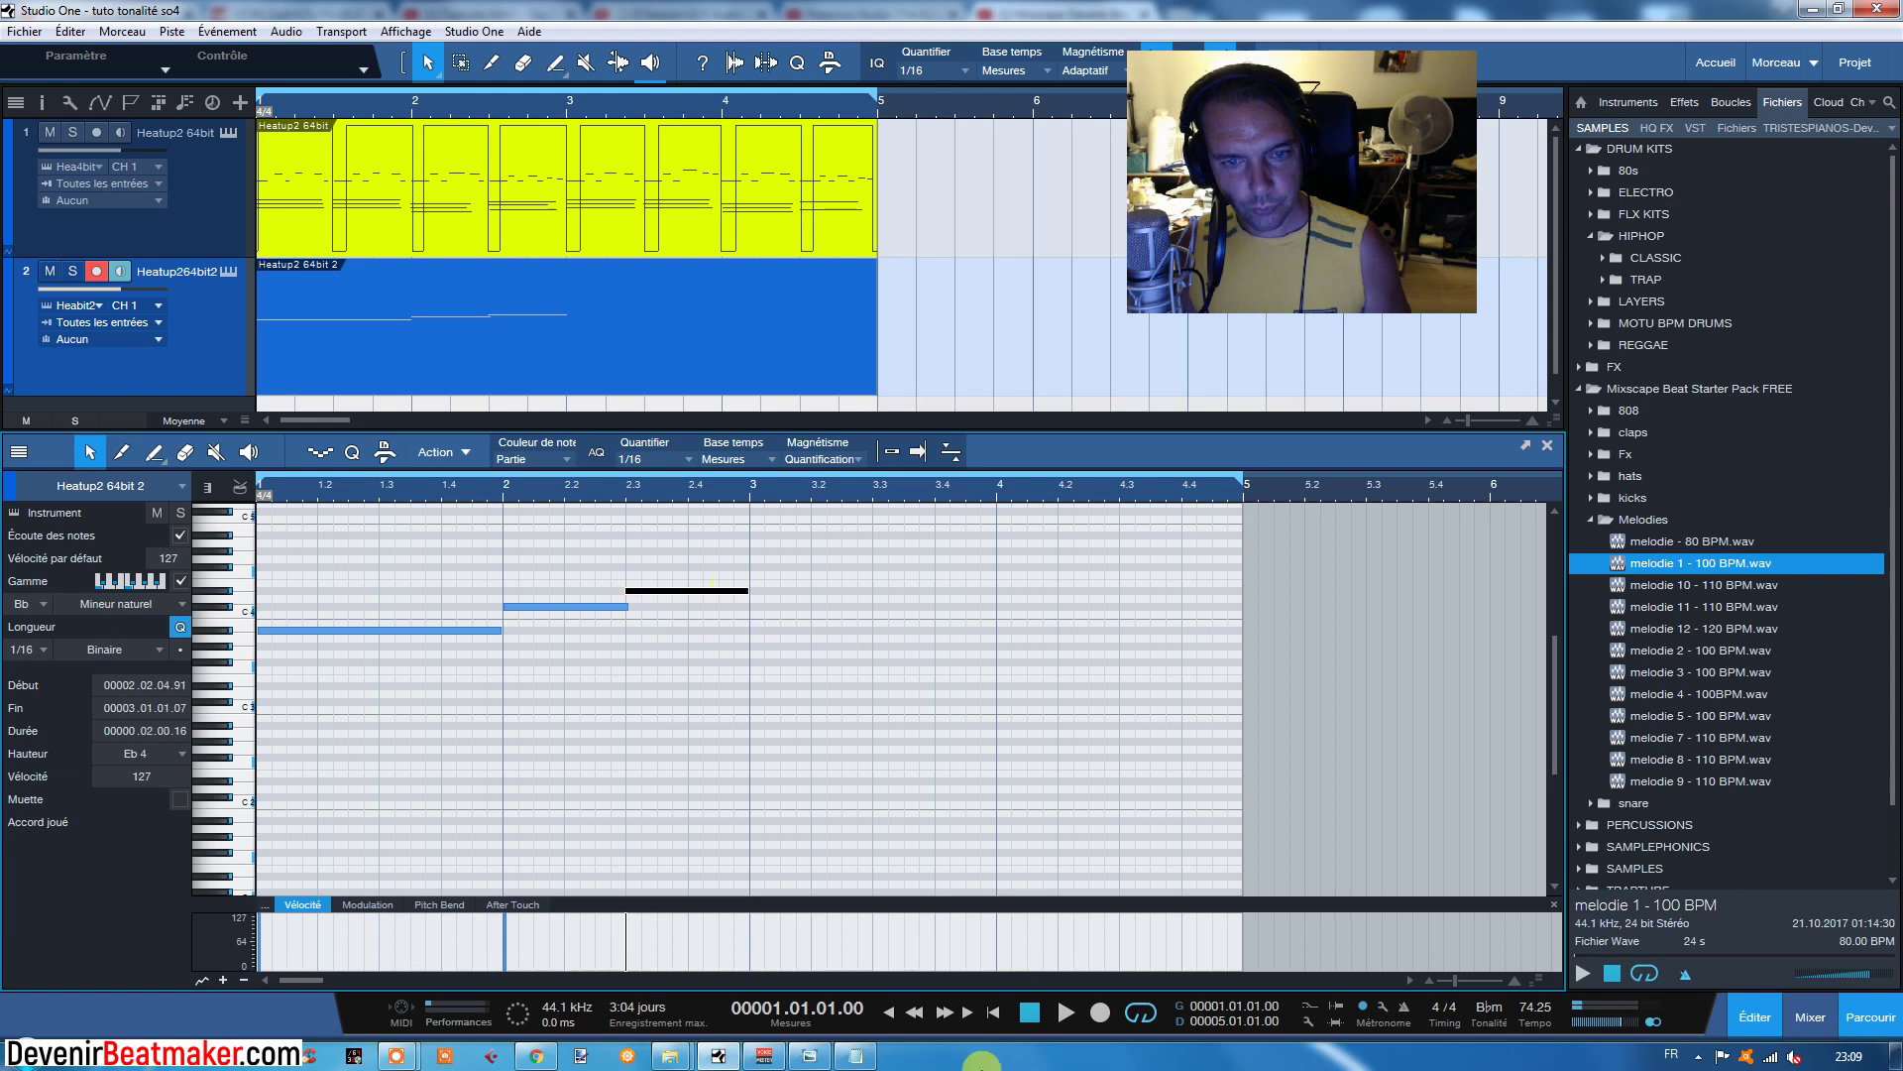
left_click(1054, 1017)
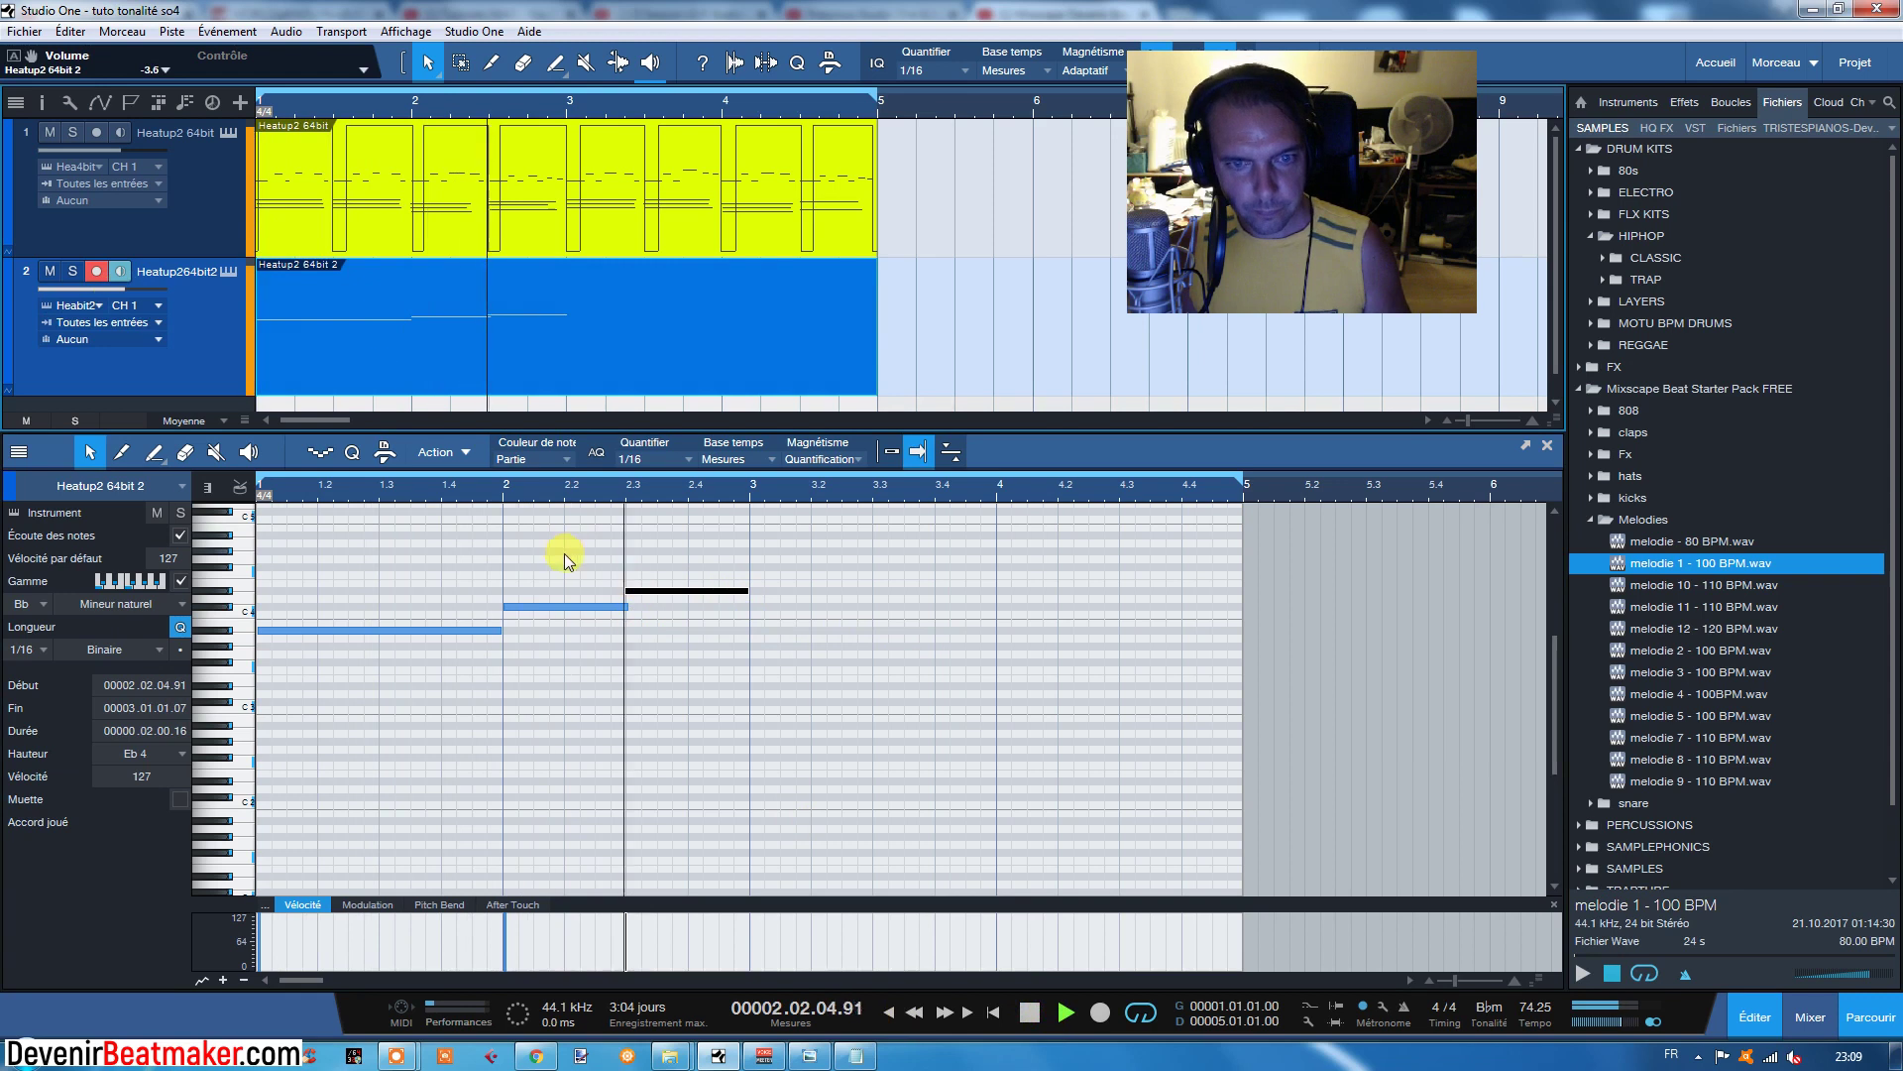
left_click(1028, 1031)
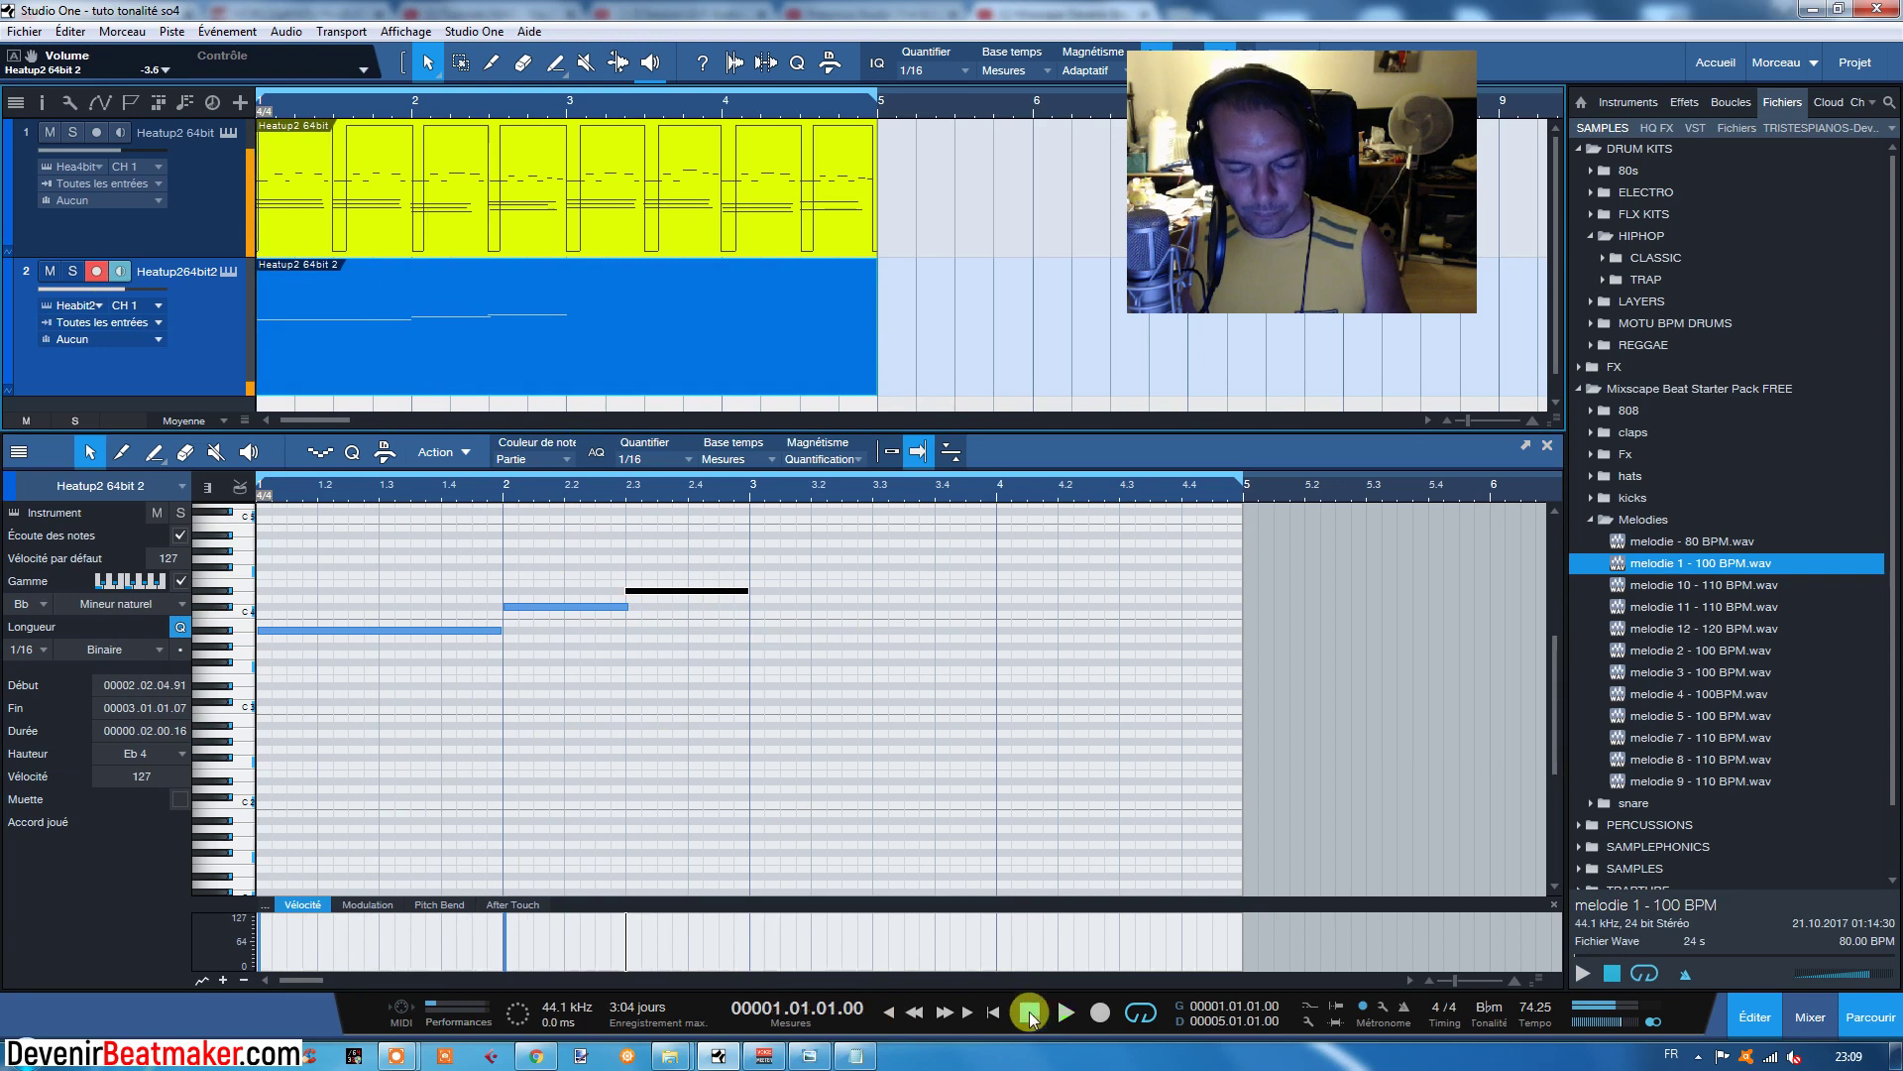
Step: Delete the three long notes from the second track's part
left_click_drag(768, 560, 501, 680)
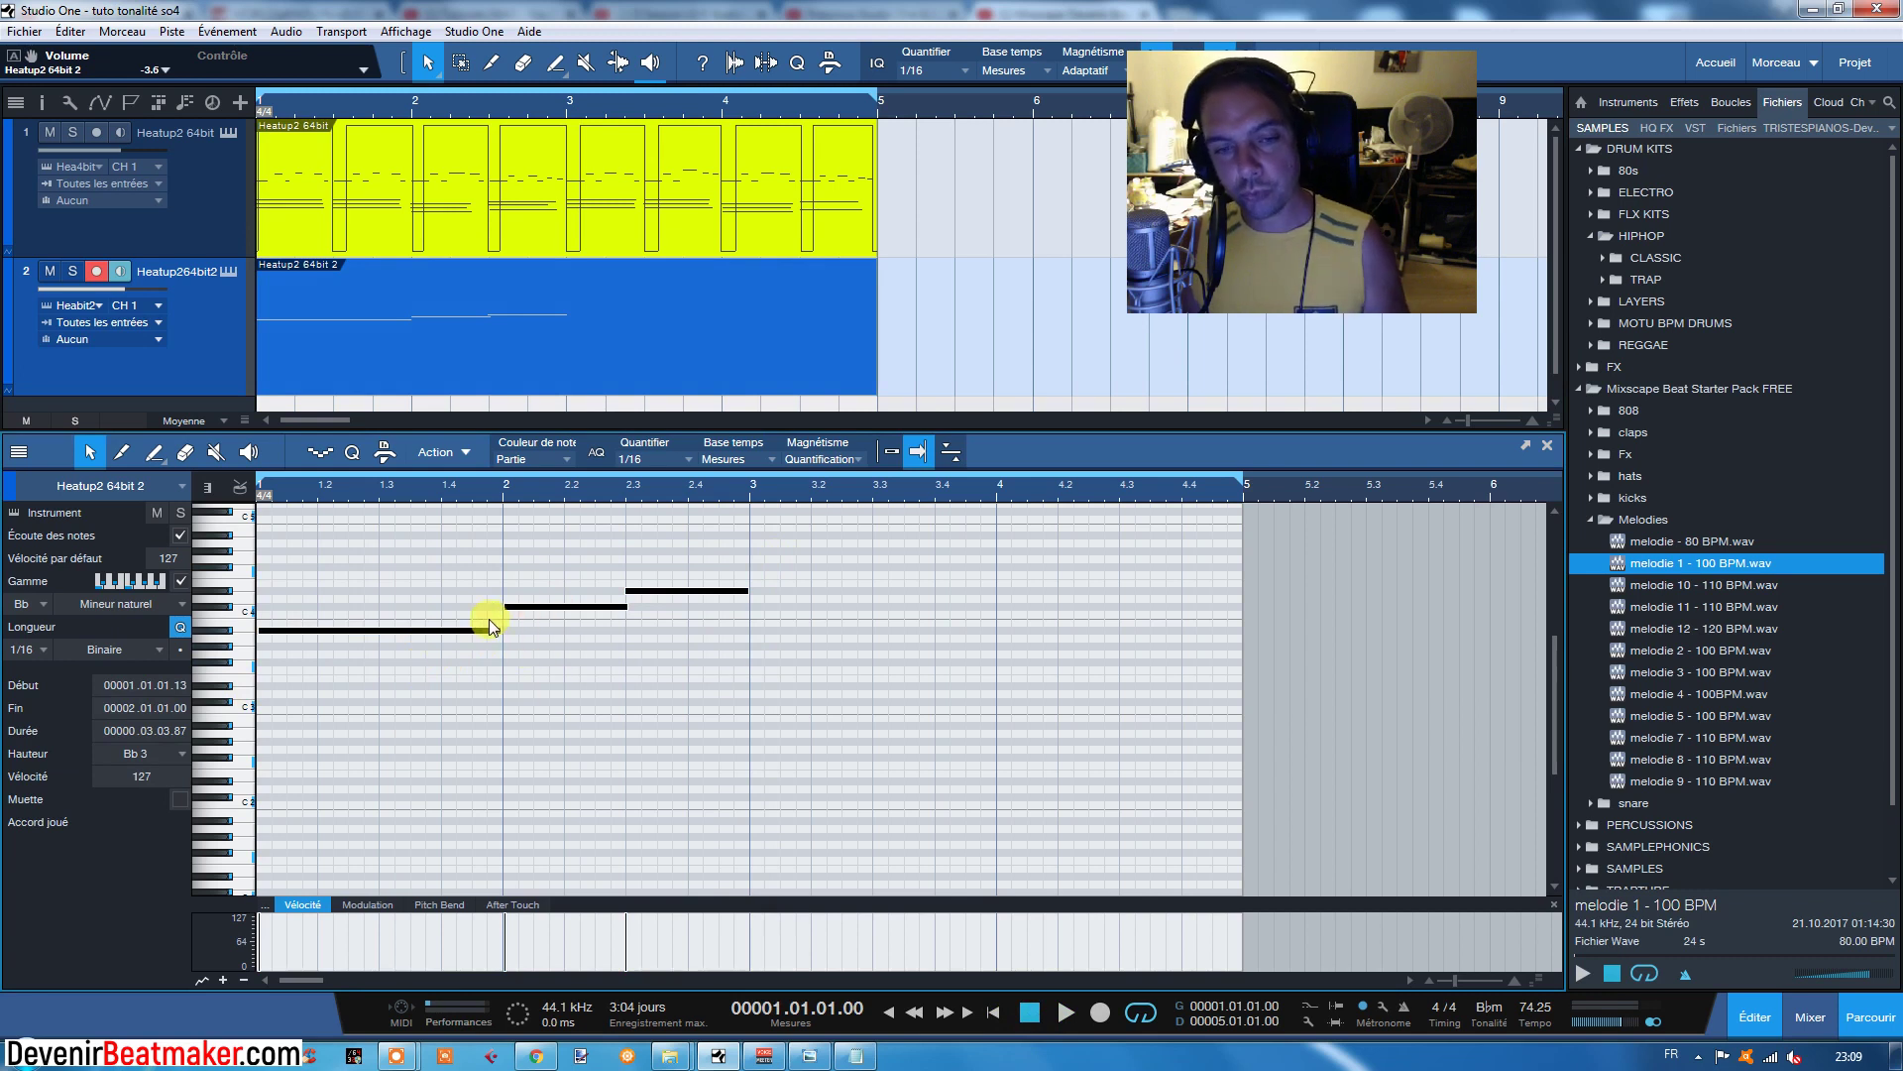
left_click_drag(489, 618, 541, 630)
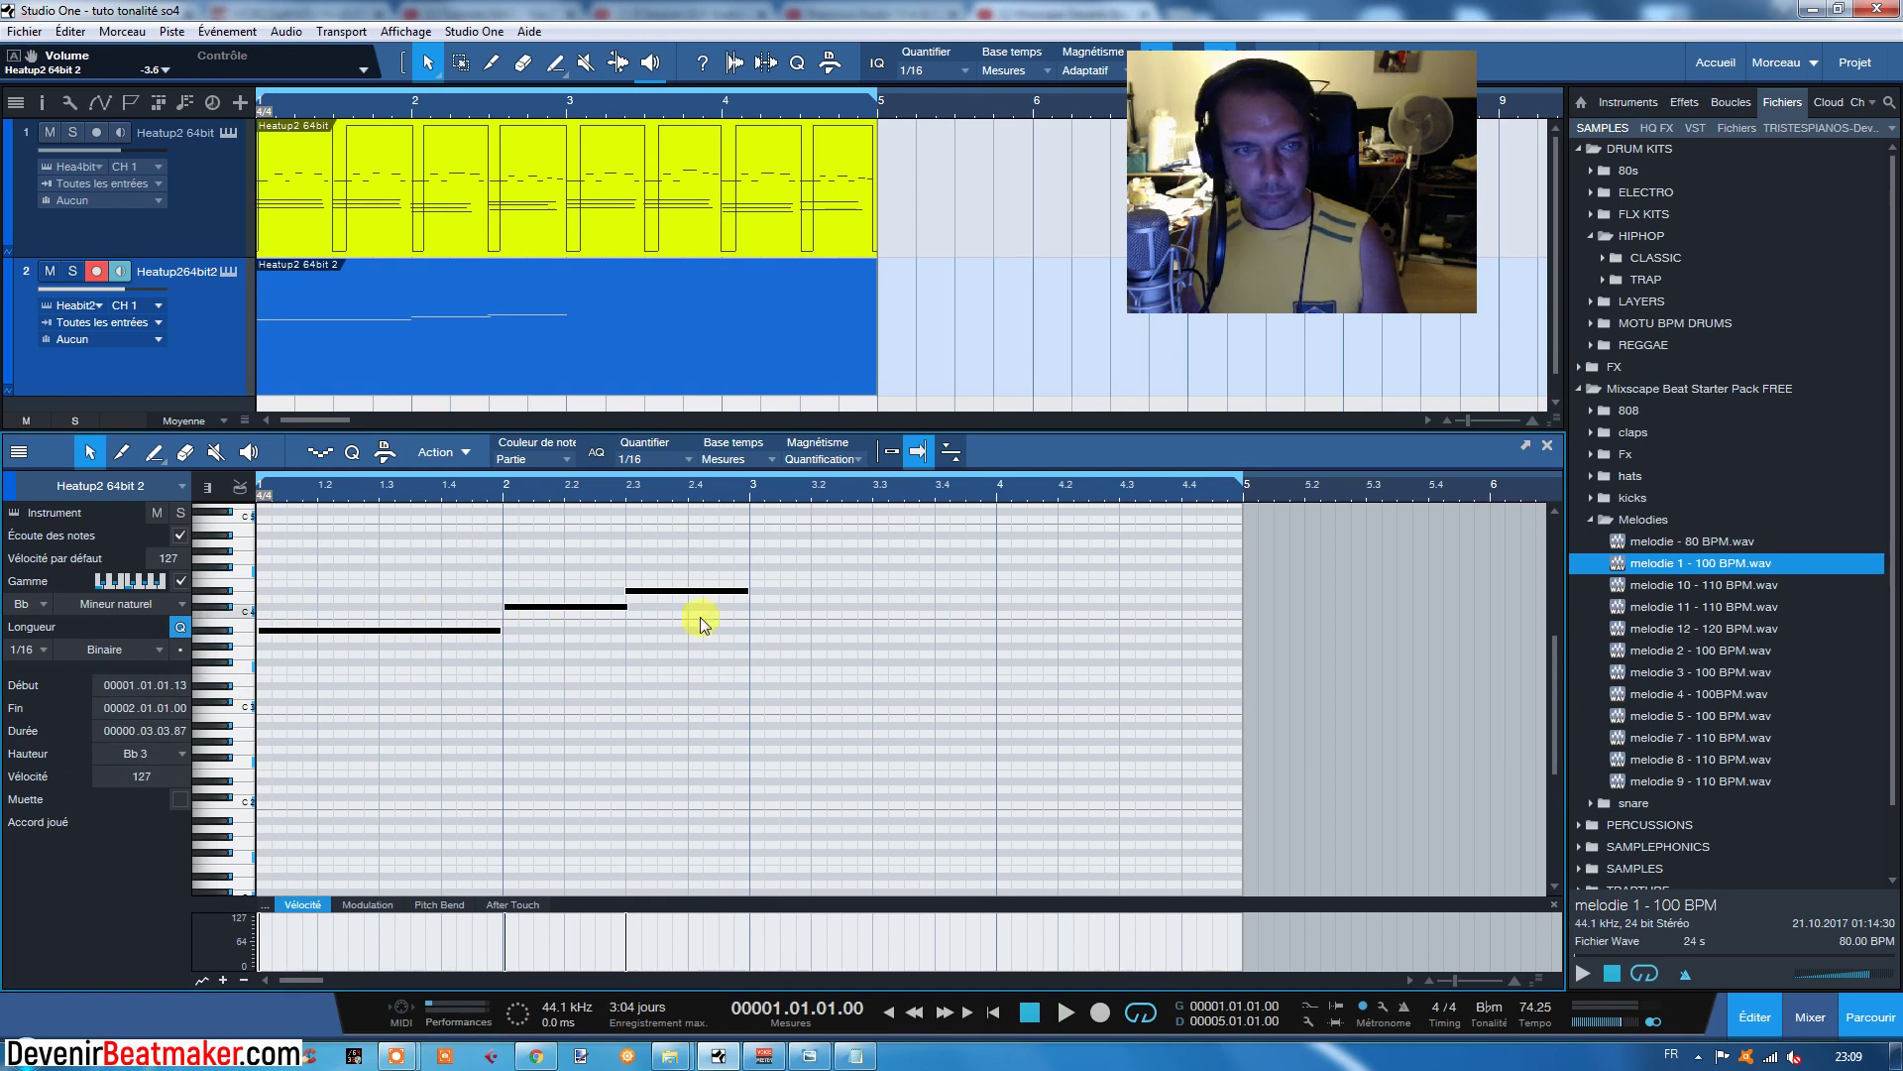
left_click(747, 563)
left_click_drag(787, 593, 400, 692)
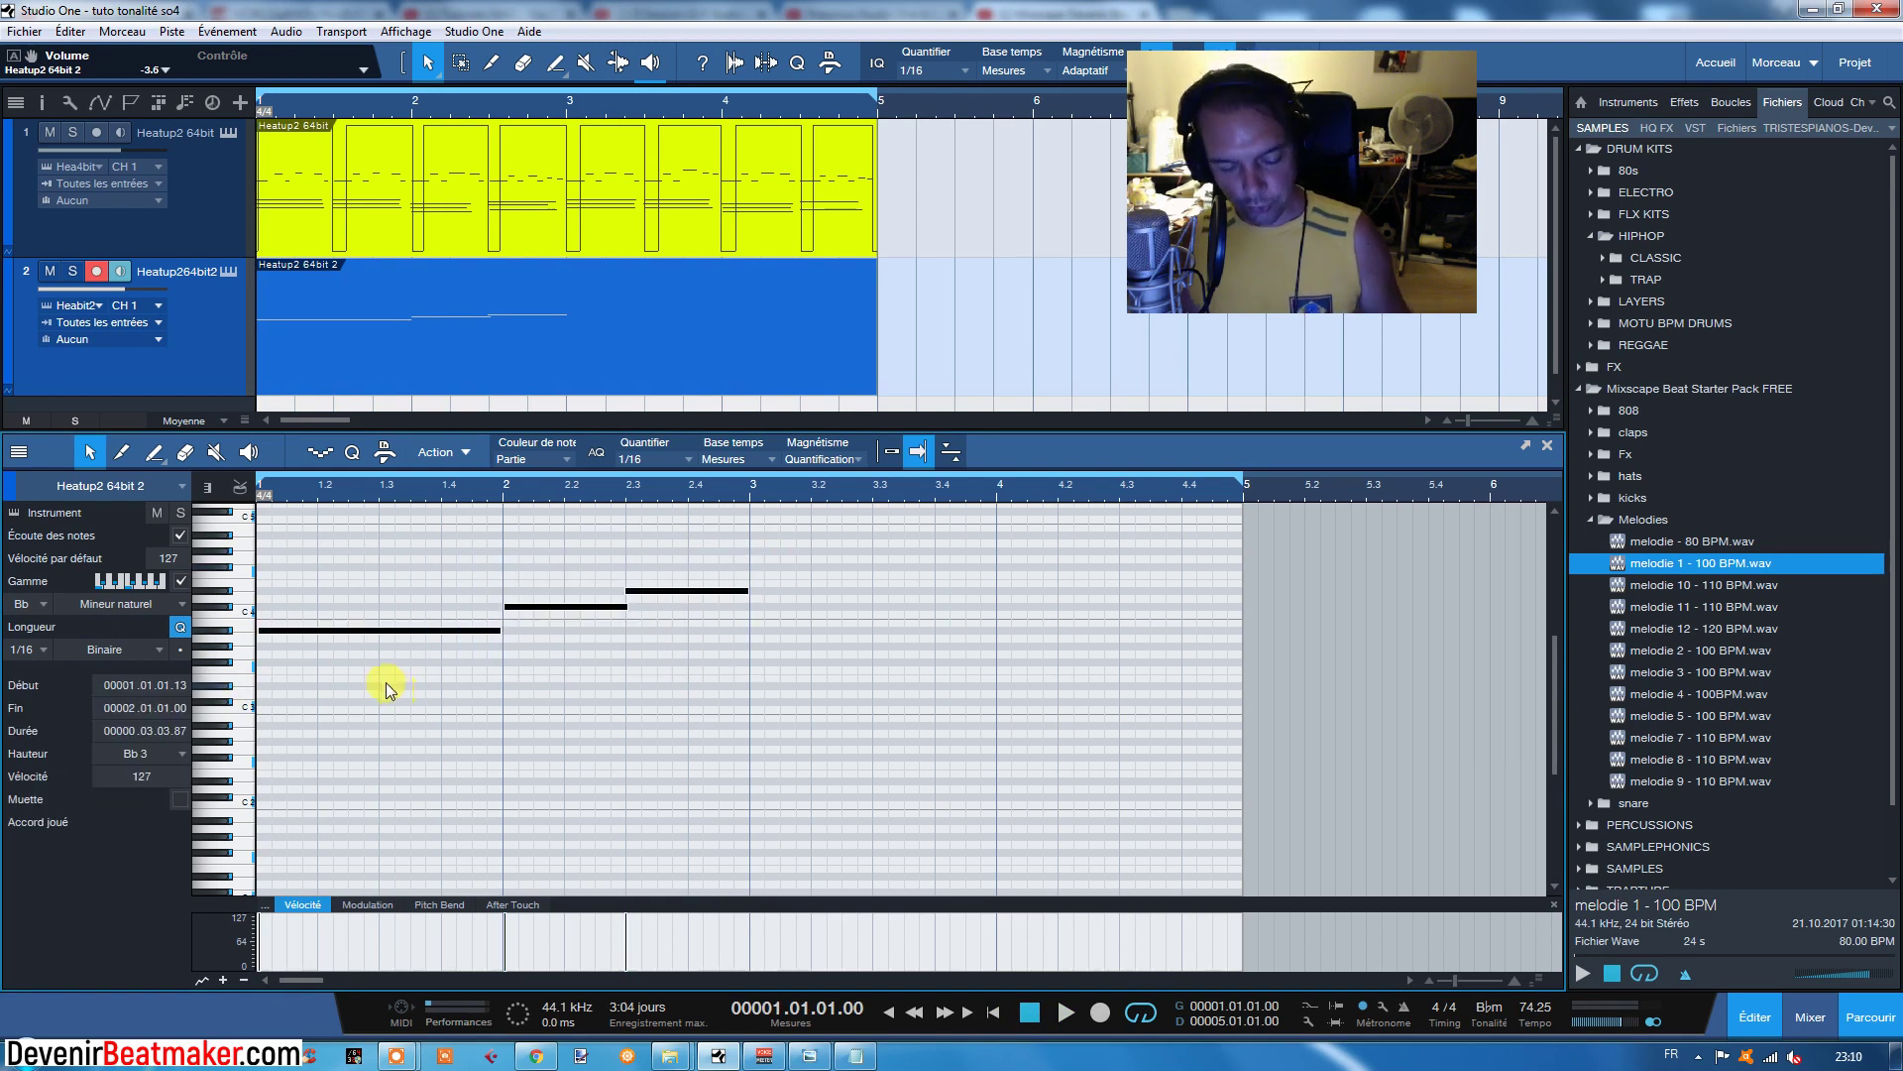
key("Delete")
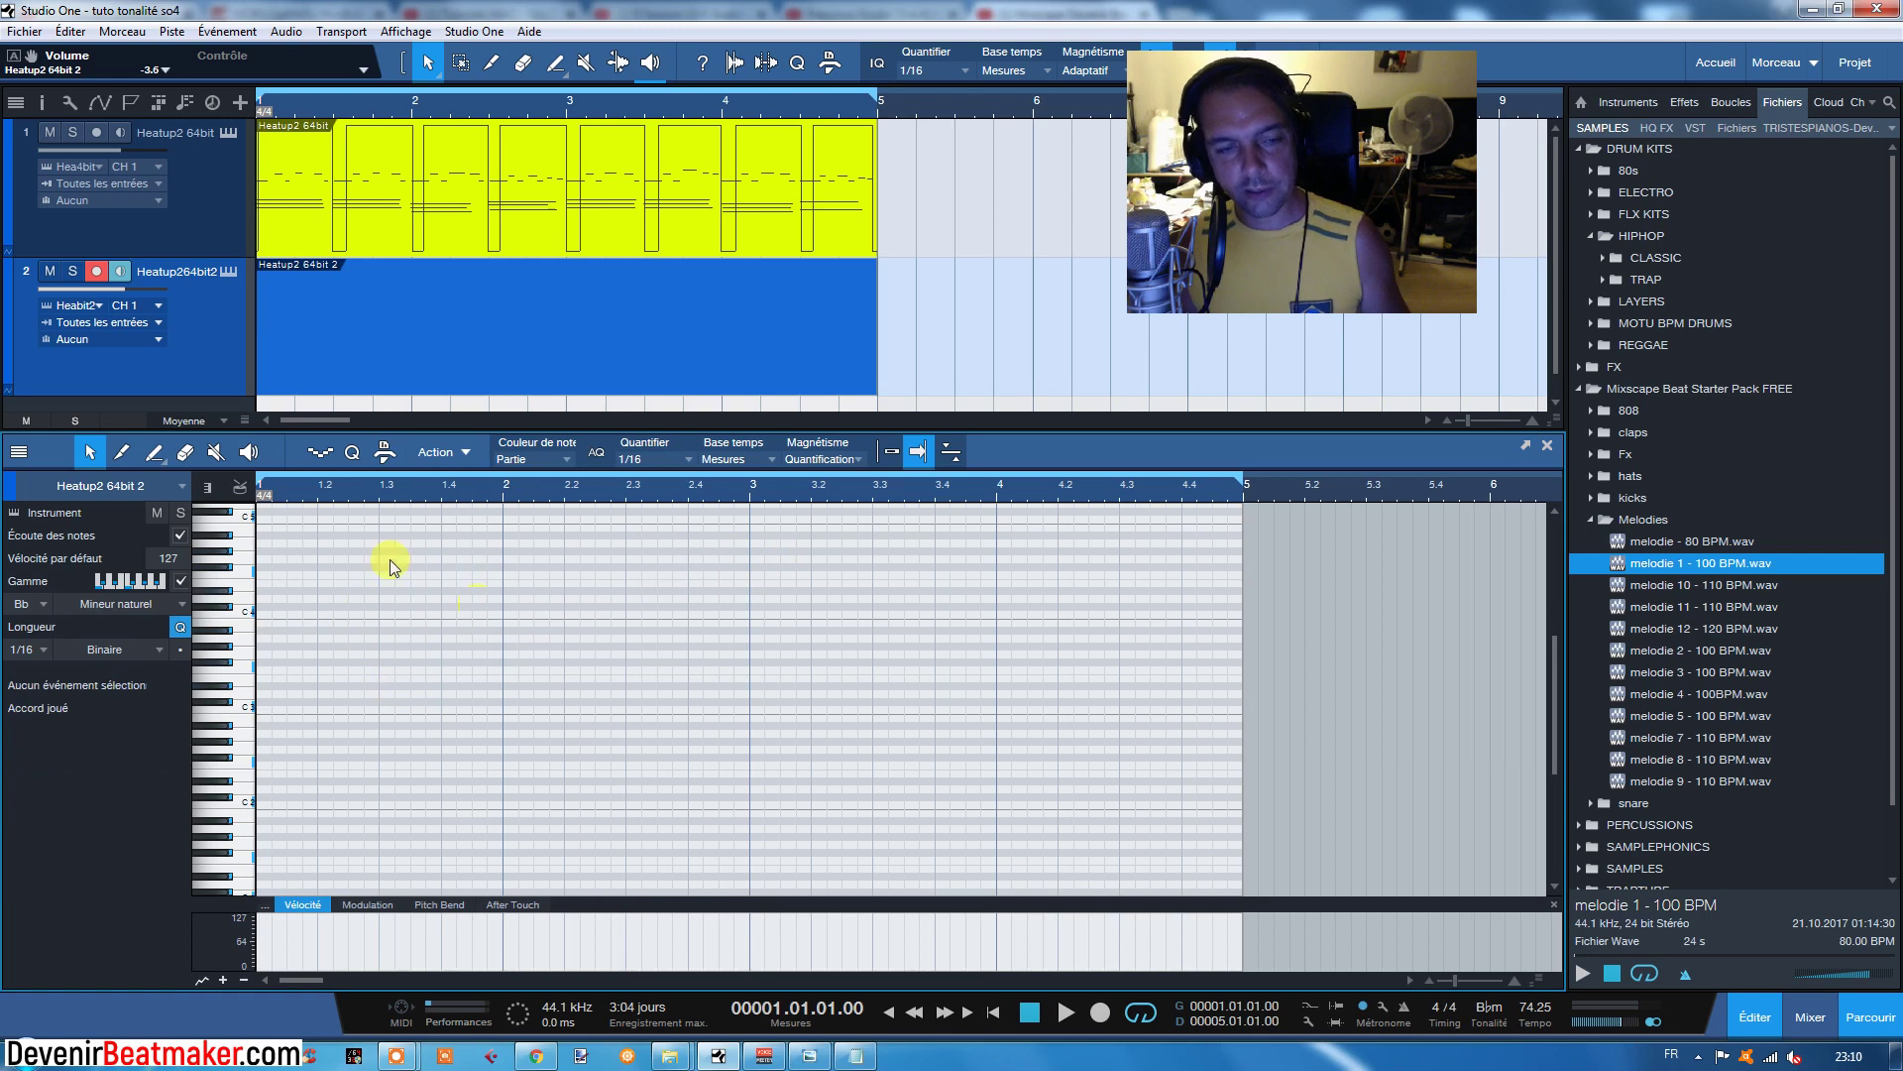